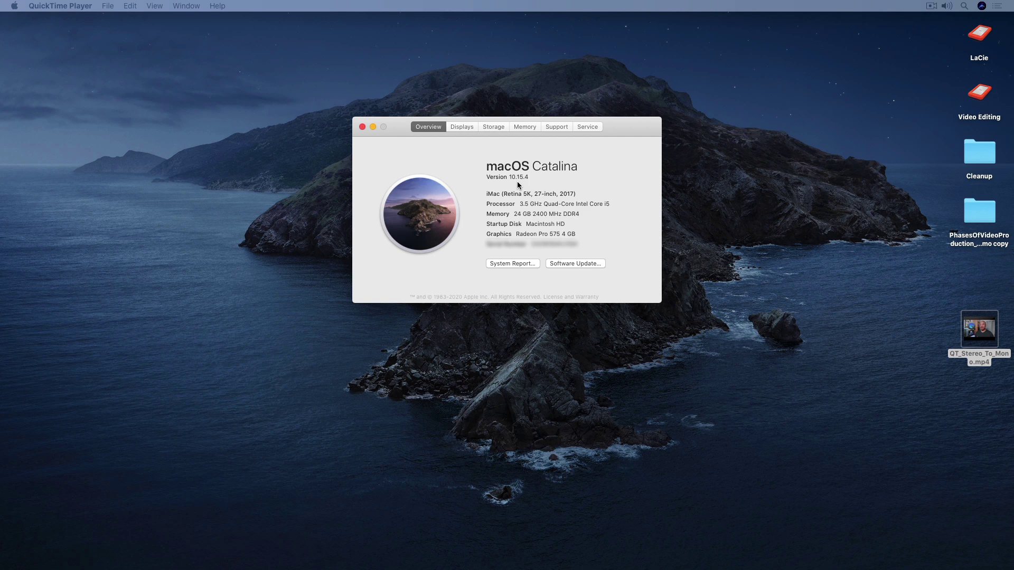
- Close the system overview and read through the installation instructions for iShowU Audio Capture on Mojave/Catalina
{"action": "left_click", "coordinate": [363, 128]}
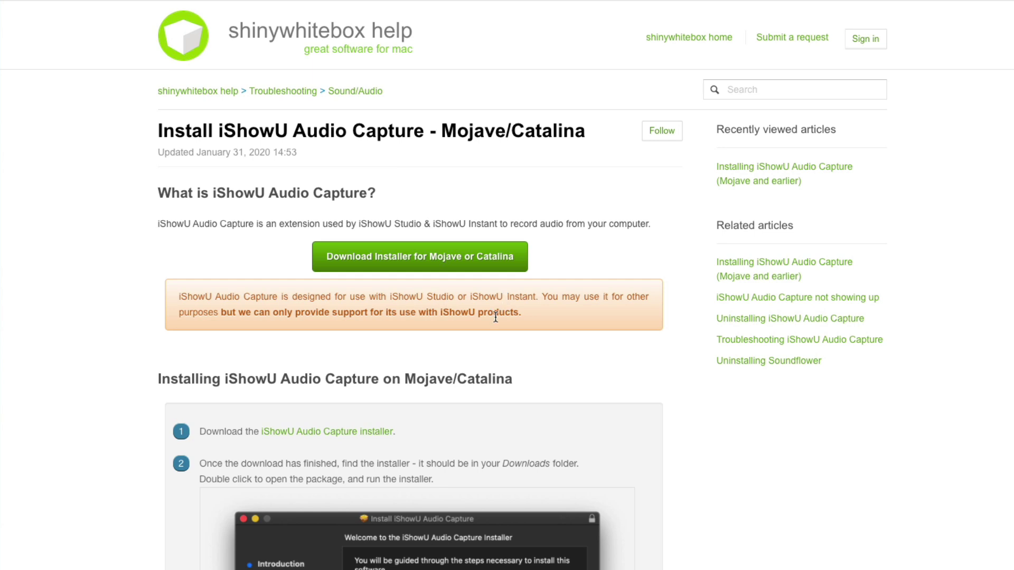
{"action": "scroll", "coordinate": [495, 317], "scroll_direction": "down", "scroll_amount": 5}
{"action": "scroll", "coordinate": [495, 319], "scroll_direction": "down", "scroll_amount": 7}
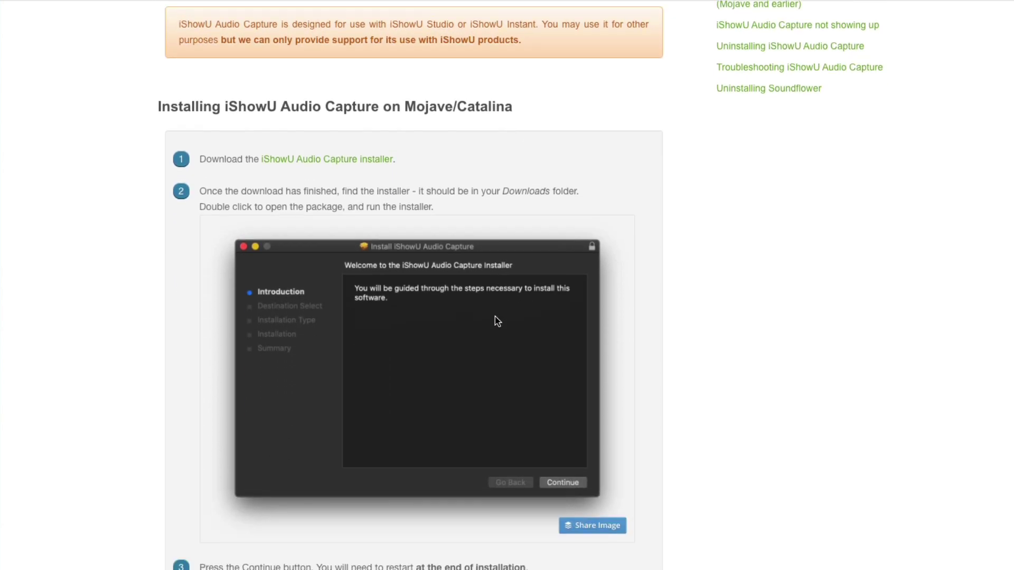
{"action": "scroll", "coordinate": [495, 317], "scroll_direction": "down", "scroll_amount": 5}
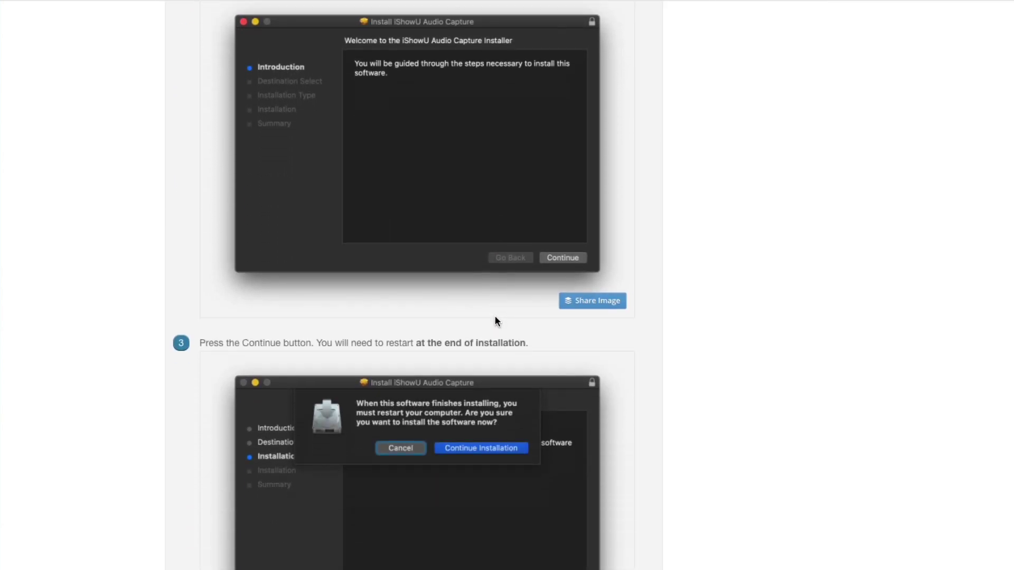
{"action": "scroll", "coordinate": [496, 317], "scroll_direction": "down", "scroll_amount": 3}
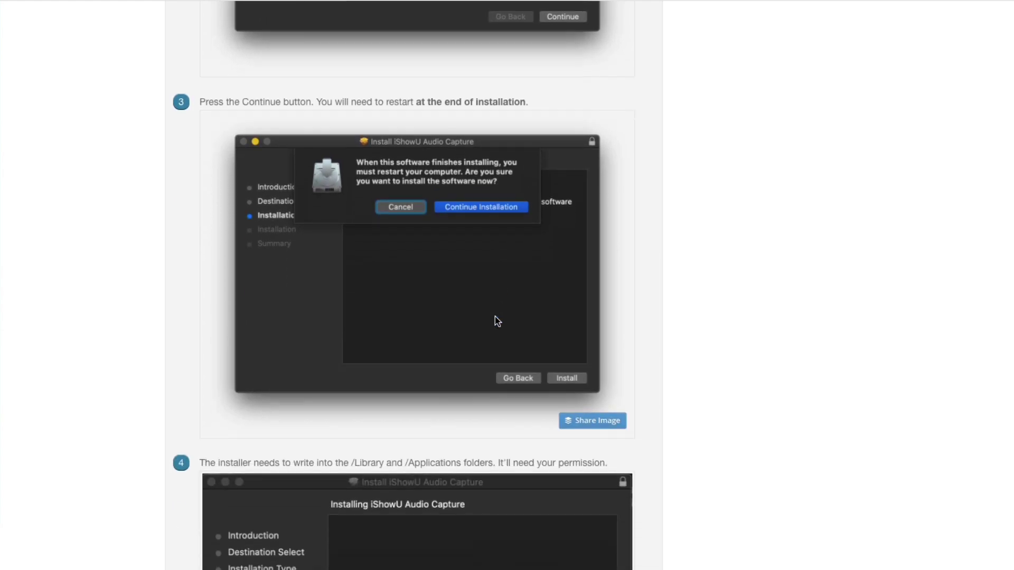
{"action": "scroll", "coordinate": [497, 321], "scroll_direction": "down", "scroll_amount": 4}
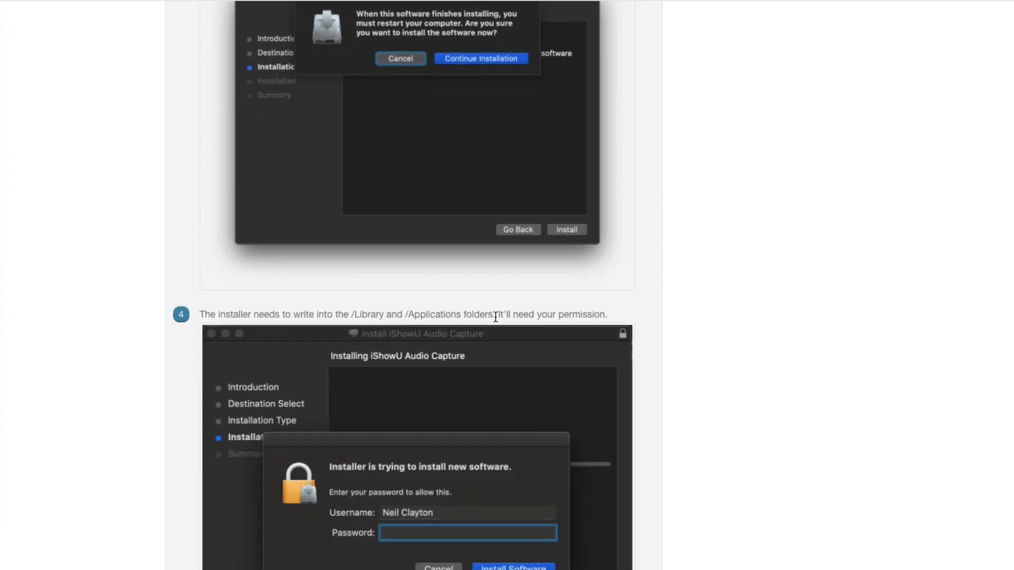
{"action": "scroll", "coordinate": [495, 315], "scroll_direction": "down", "scroll_amount": 5}
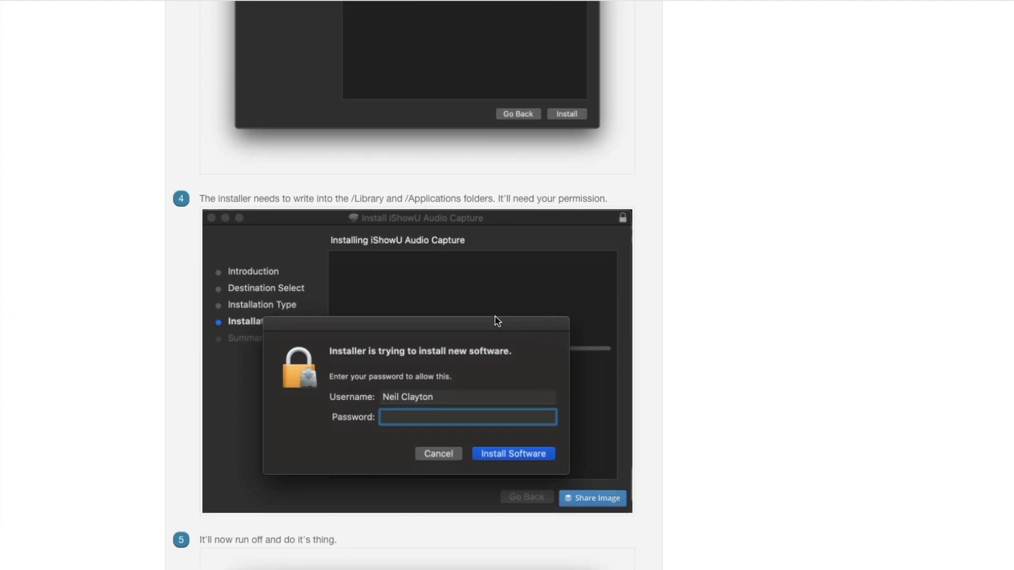
{"action": "scroll", "coordinate": [495, 320], "scroll_direction": "up", "scroll_amount": 20}
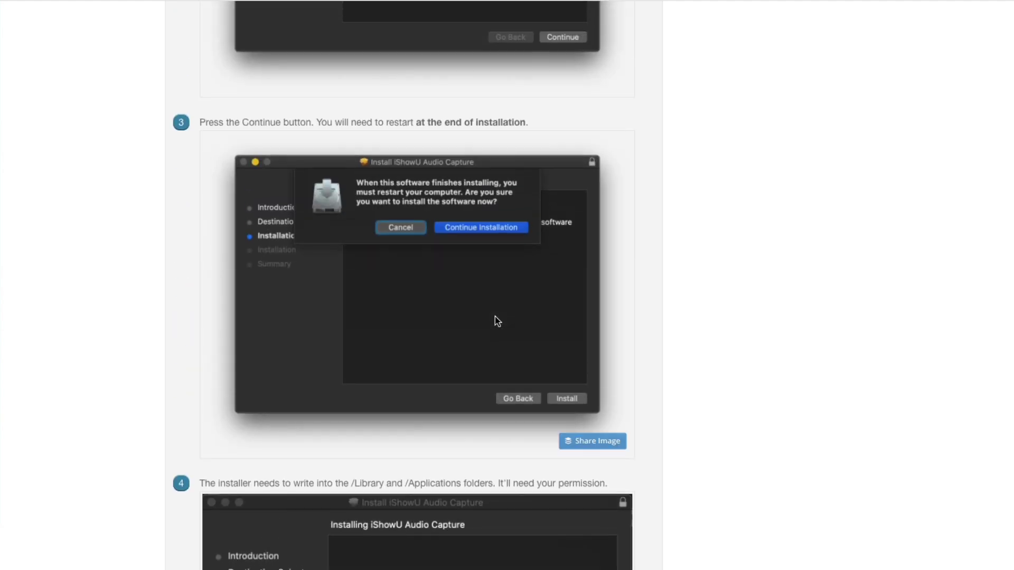
{"action": "scroll", "coordinate": [495, 321], "scroll_direction": "up", "scroll_amount": 3}
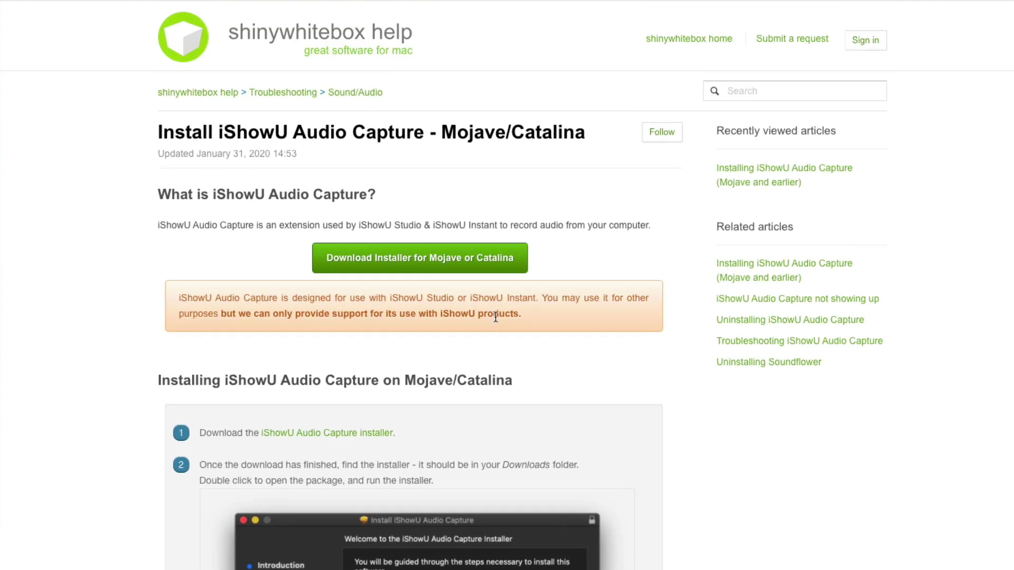
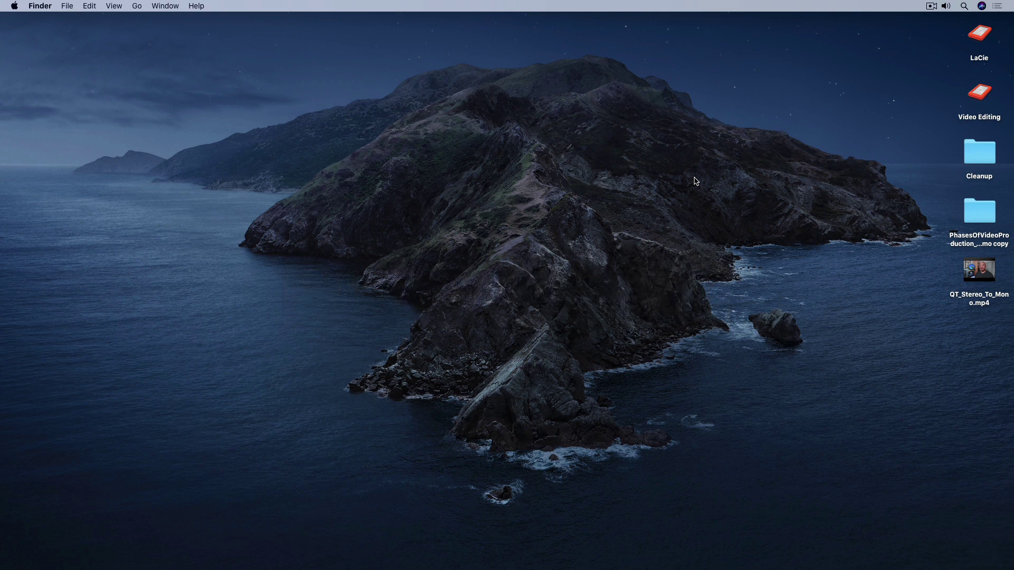
- Open Audio MIDI Setup through a Spotlight search and select the iShowU Audio Capture device
{"action": "key", "text": "super"}
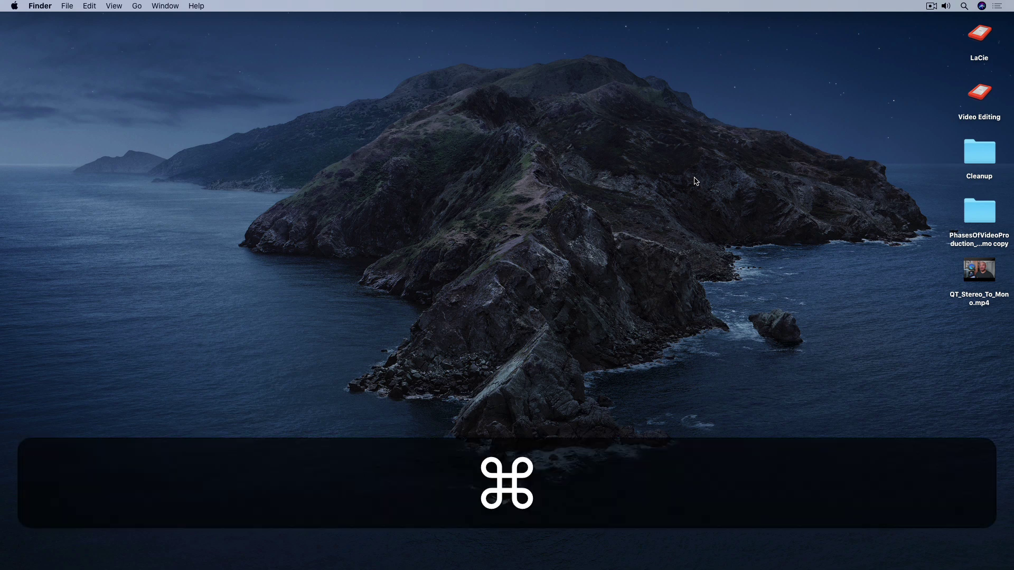
{"action": "key", "text": "super+space"}
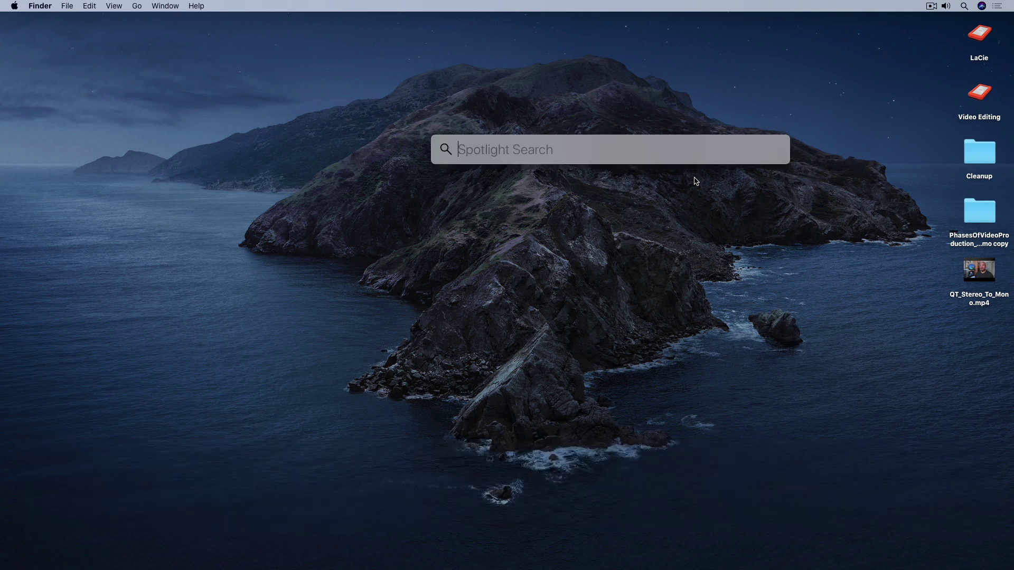
{"action": "type", "text": "audio MIDI Setup"}
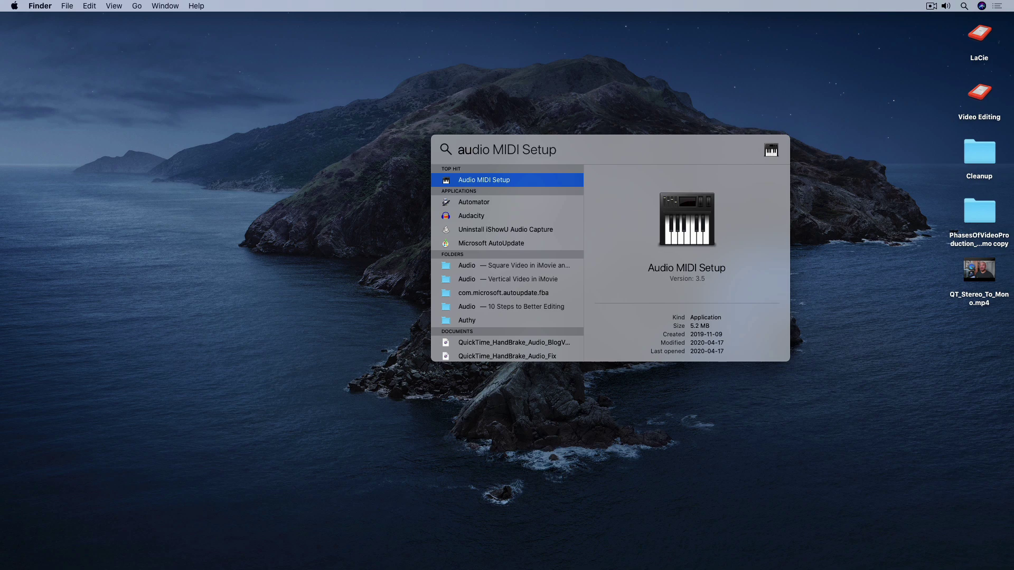
{"action": "key", "text": "Return"}
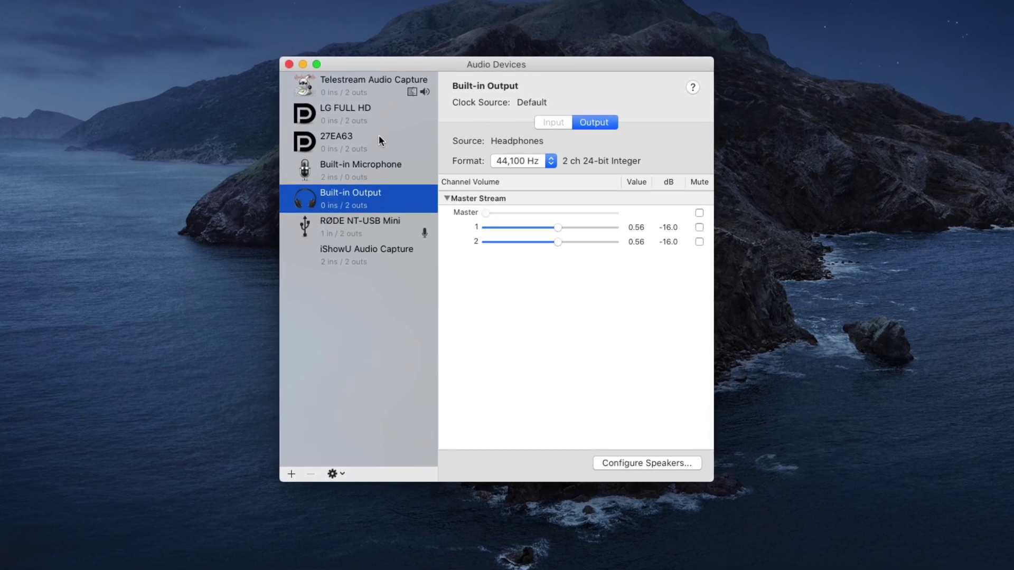
{"action": "left_click", "coordinate": [372, 257]}
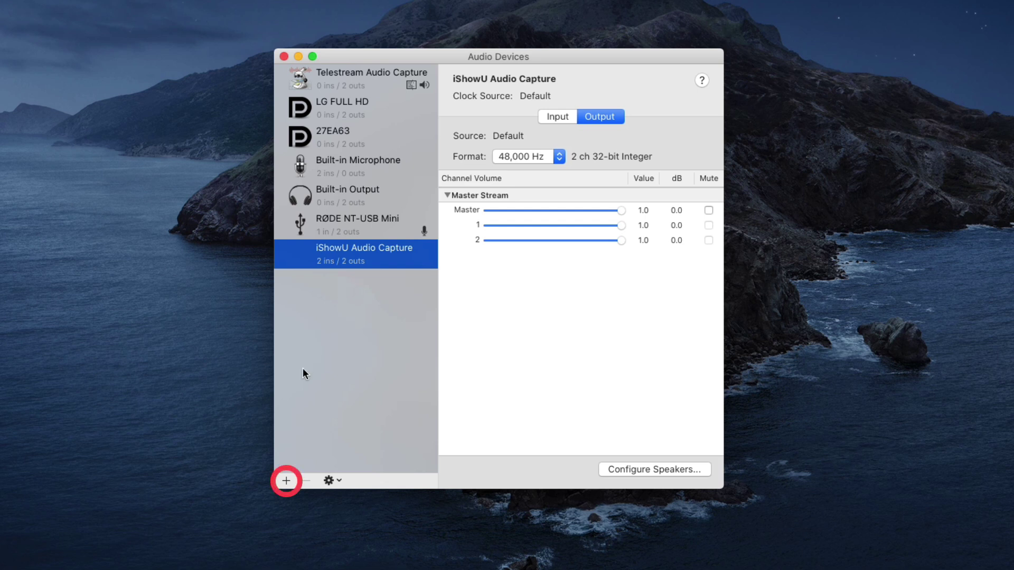
- Create an aggregate device that combines RØDE NT-USB Mini and iShowU Audio Capture, with RØDE NT-USB Mini as clock source
{"action": "left_click", "coordinate": [286, 481]}
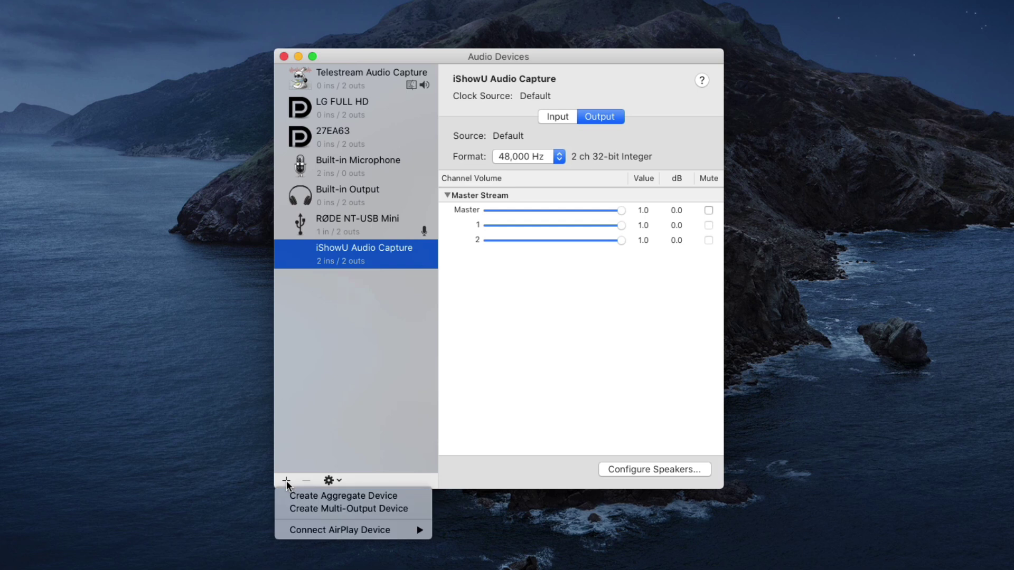
{"action": "left_click", "coordinate": [308, 496]}
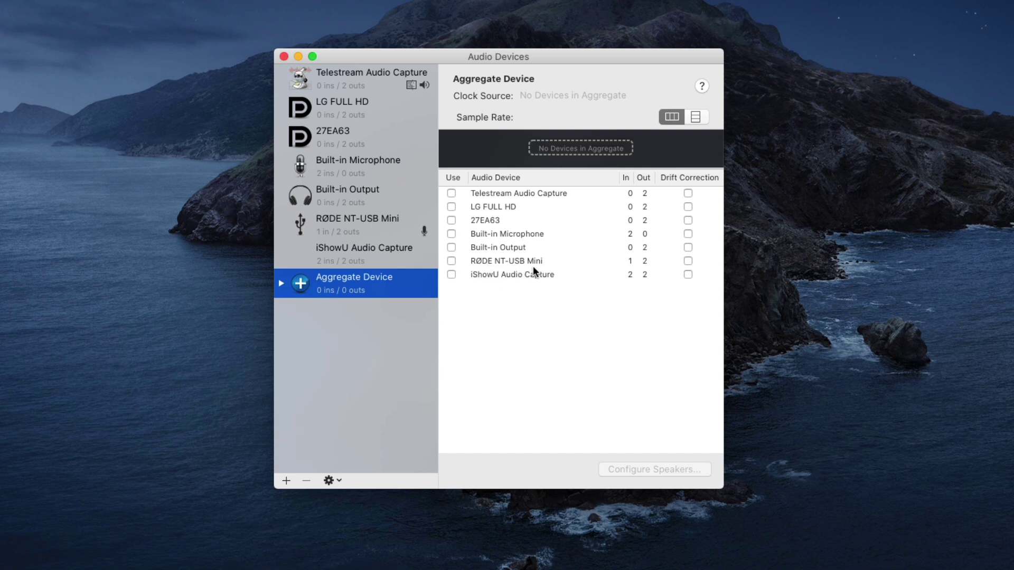
{"action": "left_click", "coordinate": [452, 261]}
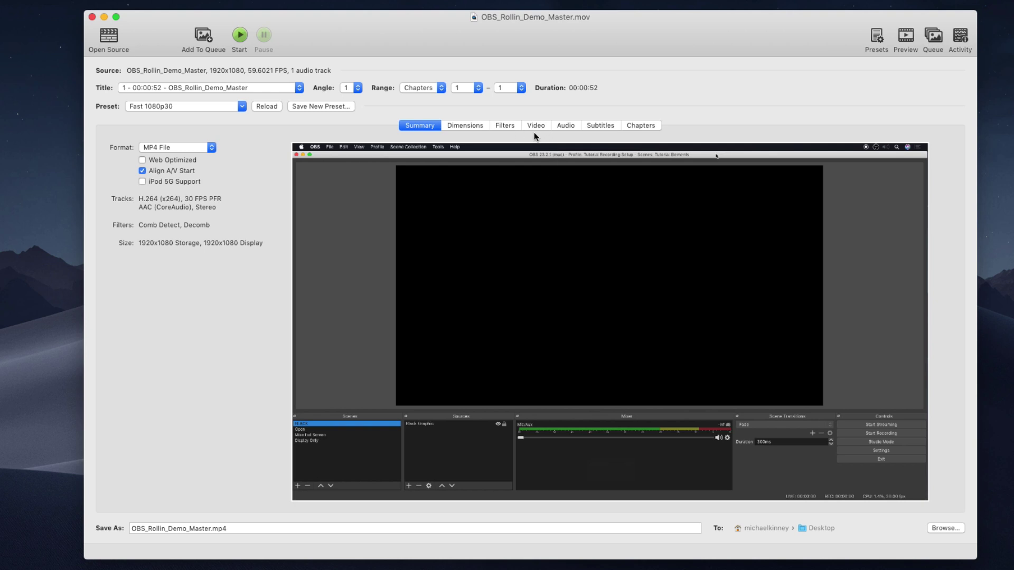
{"action": "left_click", "coordinate": [566, 125]}
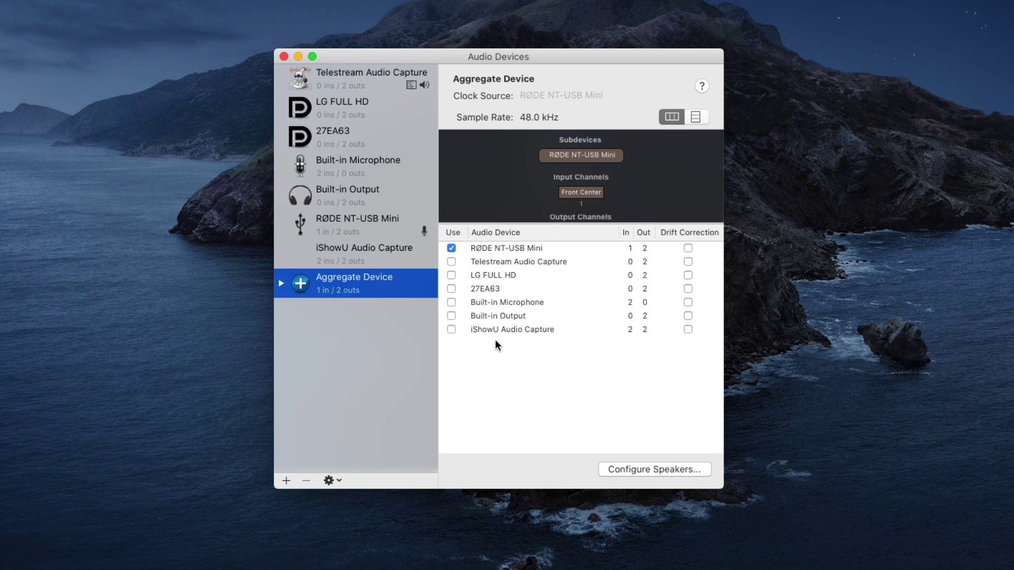
{"action": "left_click", "coordinate": [451, 329]}
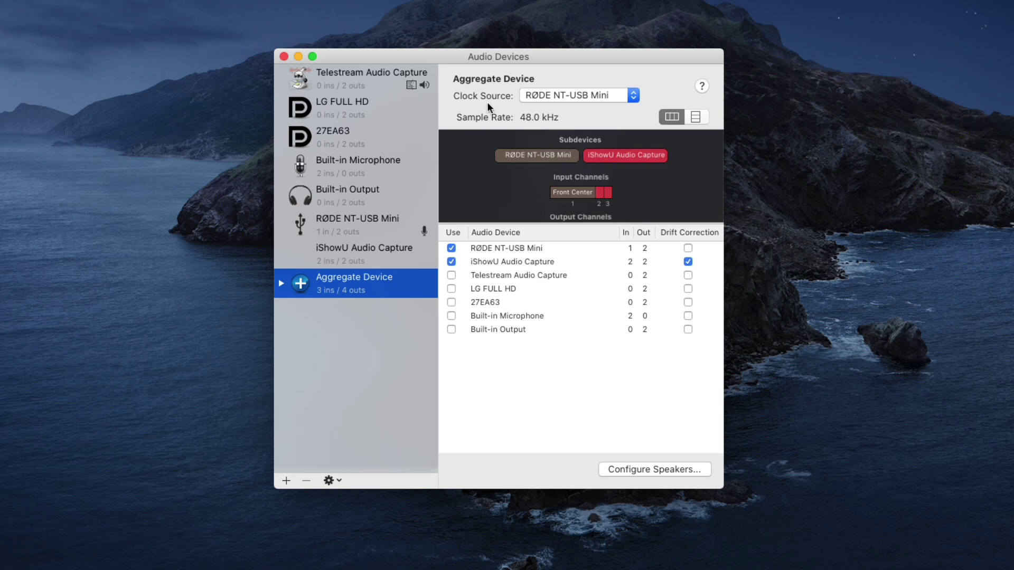
{"action": "left_click", "coordinate": [633, 93]}
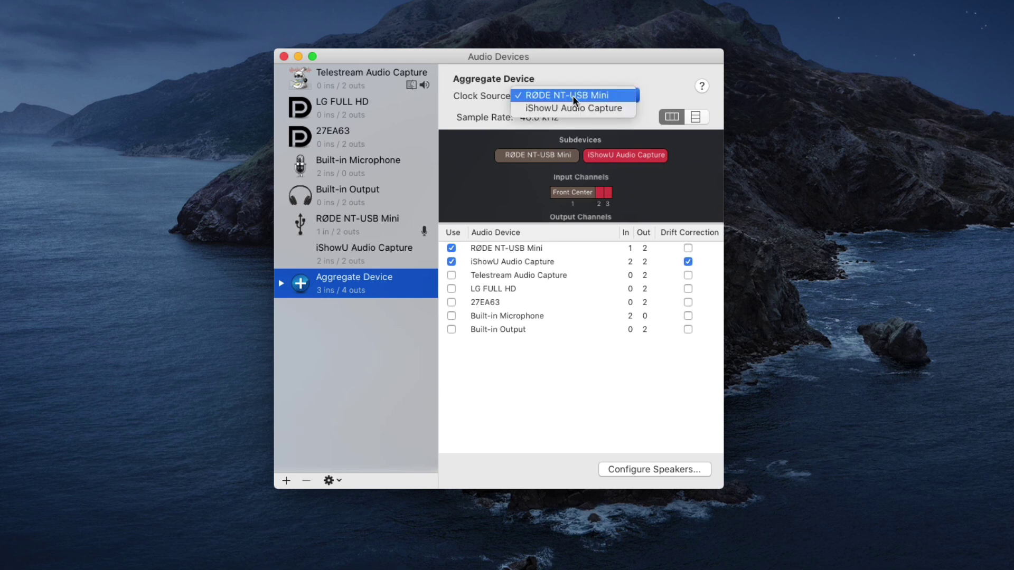
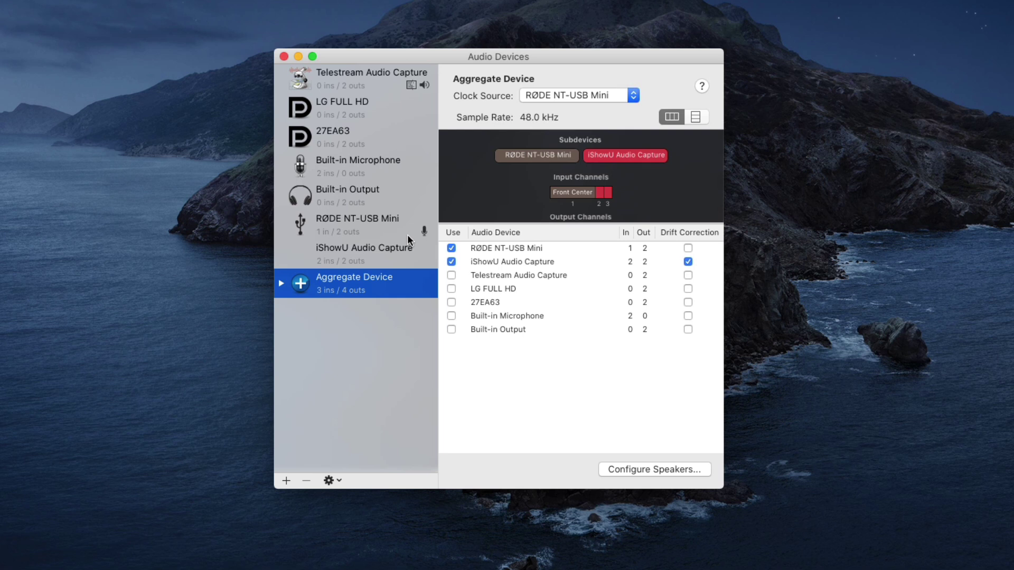
- Set both the output and input formats of iShowU Audio Capture to 48,000 Hz
{"action": "left_click", "coordinate": [360, 250]}
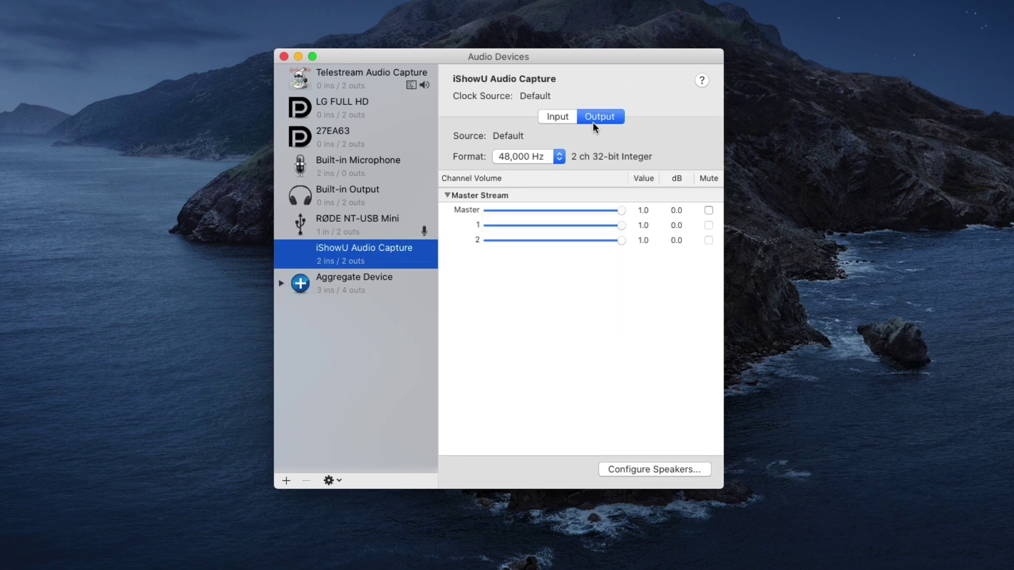
{"action": "left_click", "coordinate": [560, 157]}
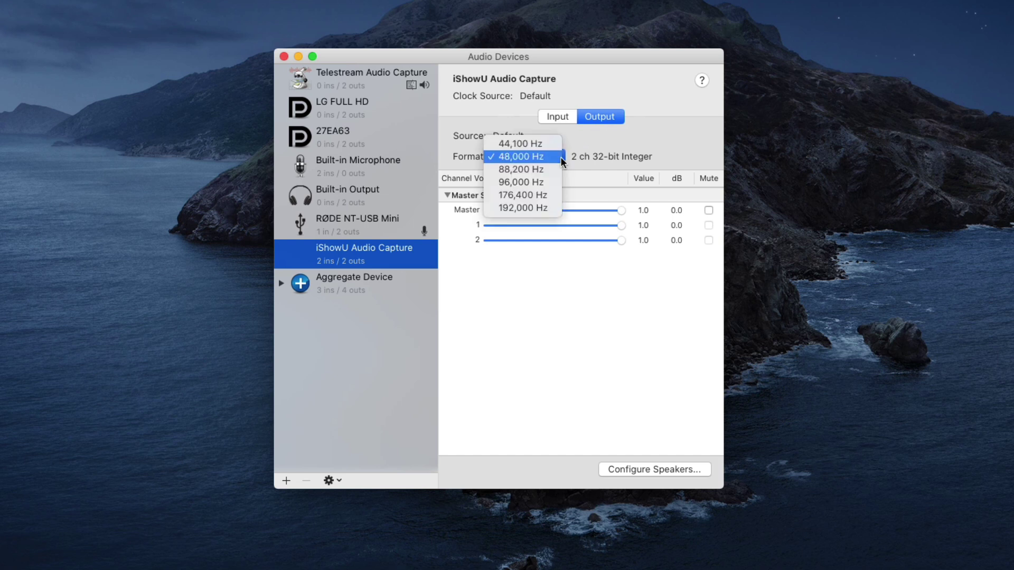
{"action": "left_click", "coordinate": [518, 157]}
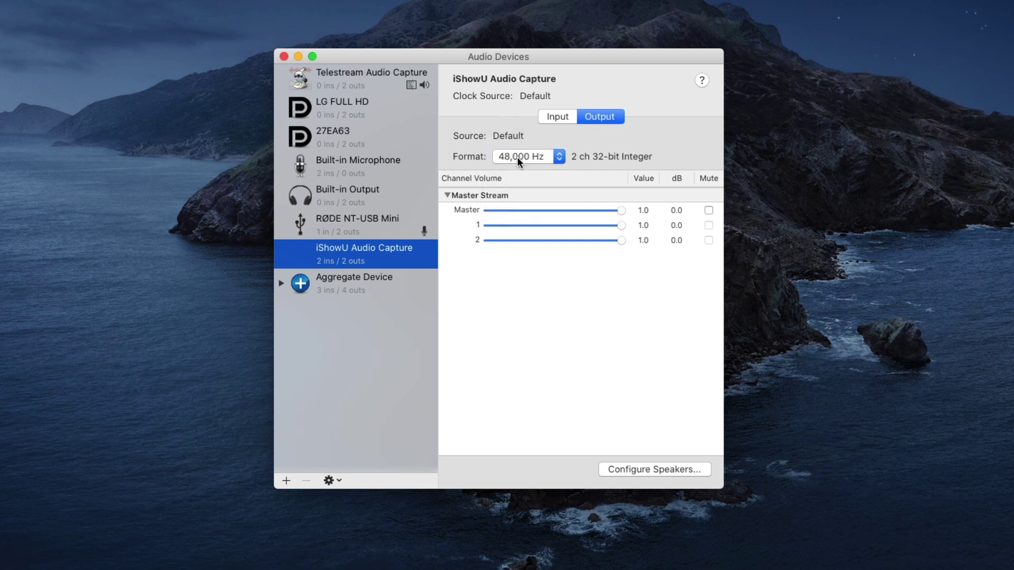
{"action": "left_click", "coordinate": [559, 117]}
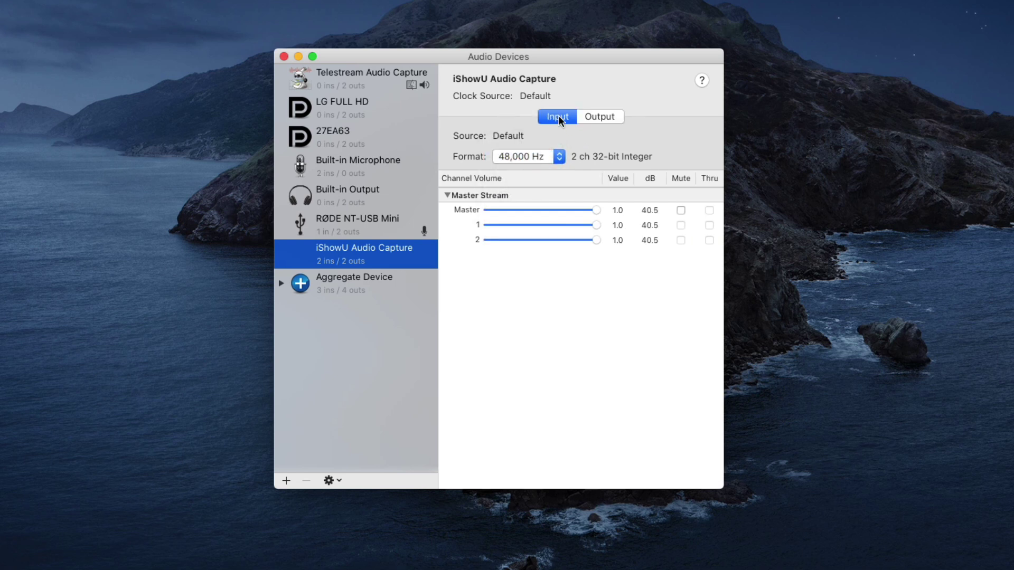
{"action": "left_click", "coordinate": [559, 157]}
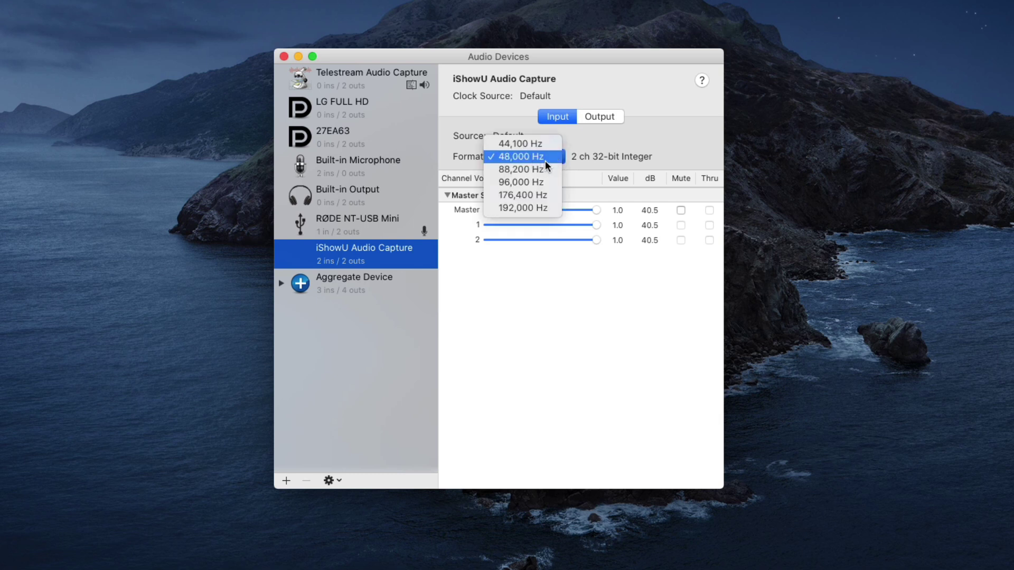
{"action": "left_click", "coordinate": [525, 157]}
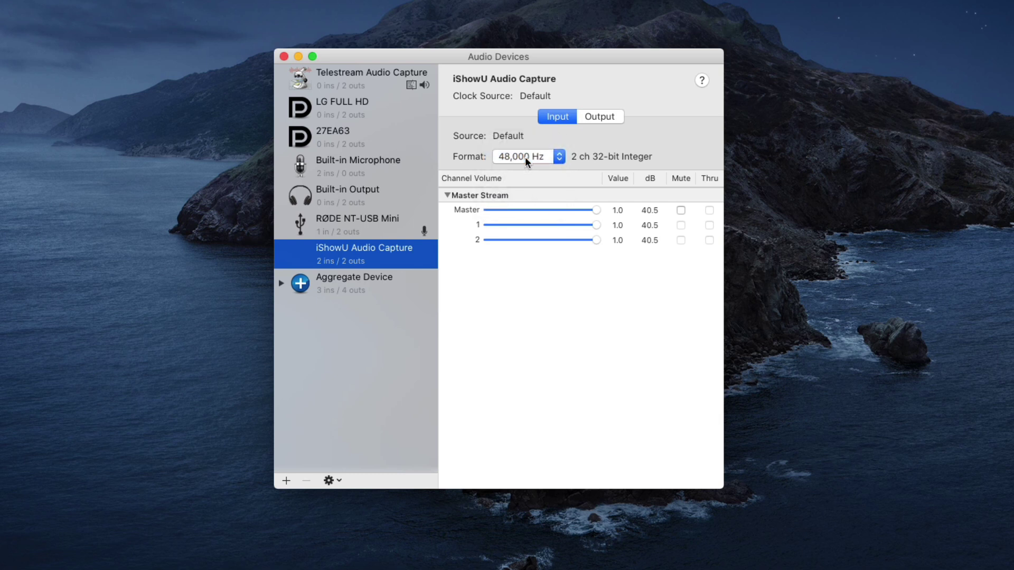
- Check the RØDE NT-USB Mini's output and input formats, and return to the Aggregate Device settings
{"action": "left_click", "coordinate": [337, 220]}
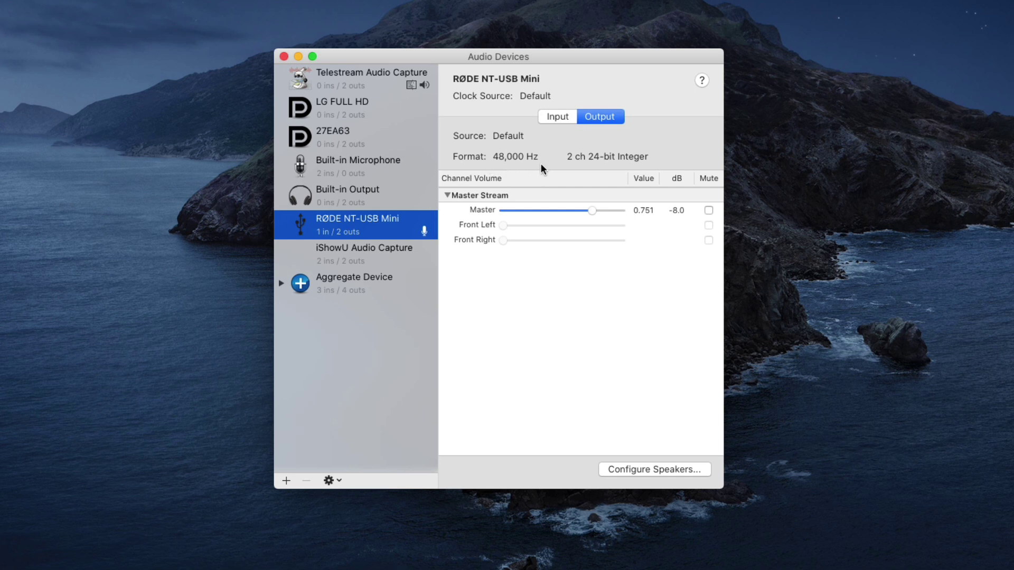
{"action": "left_click", "coordinate": [556, 116]}
{"action": "left_click", "coordinate": [598, 116]}
{"action": "left_click", "coordinate": [384, 285]}
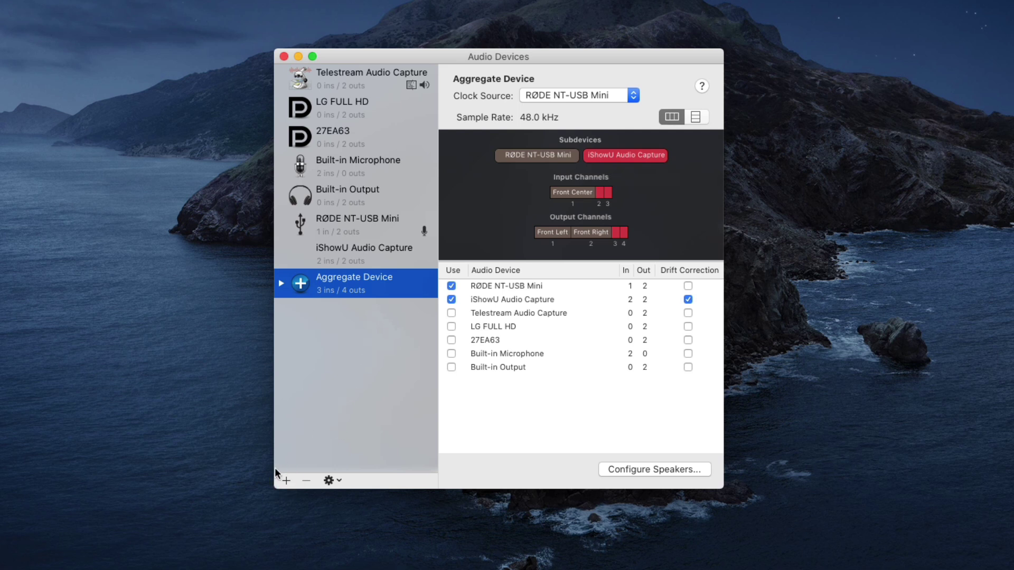
- Create a multi-output device without Telestream Audio Capture, using RØDE NT-USB Mini, iShowU Audio Capture and Built-in Output
{"action": "left_click", "coordinate": [286, 481]}
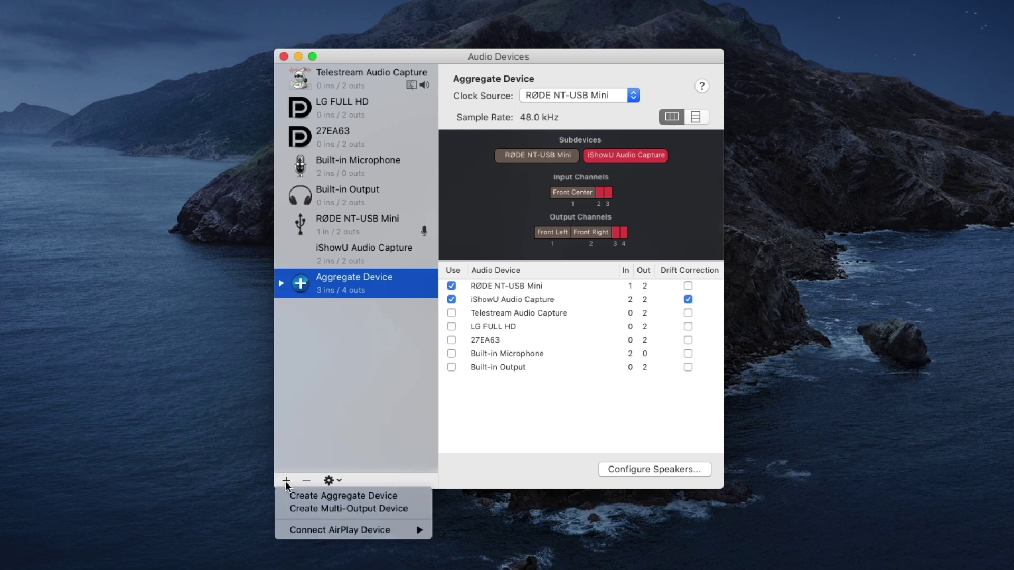
{"action": "left_click", "coordinate": [317, 510]}
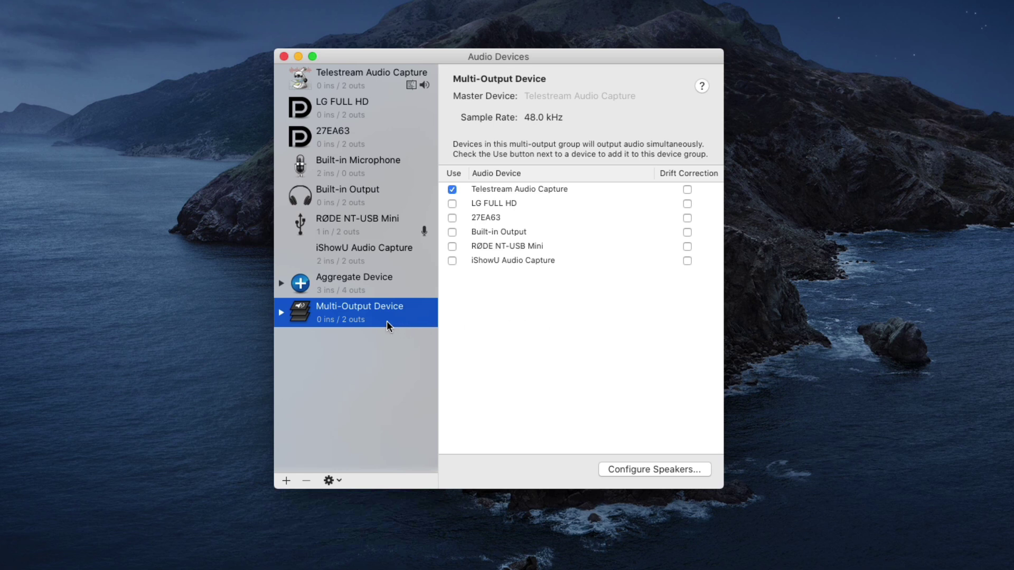
{"action": "left_click", "coordinate": [452, 189]}
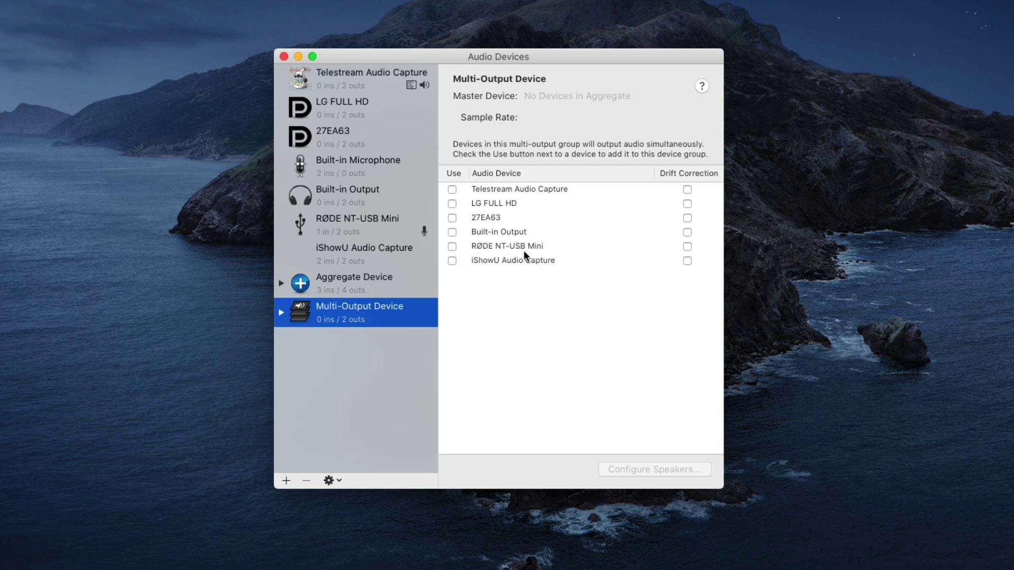
{"action": "left_click", "coordinate": [451, 246]}
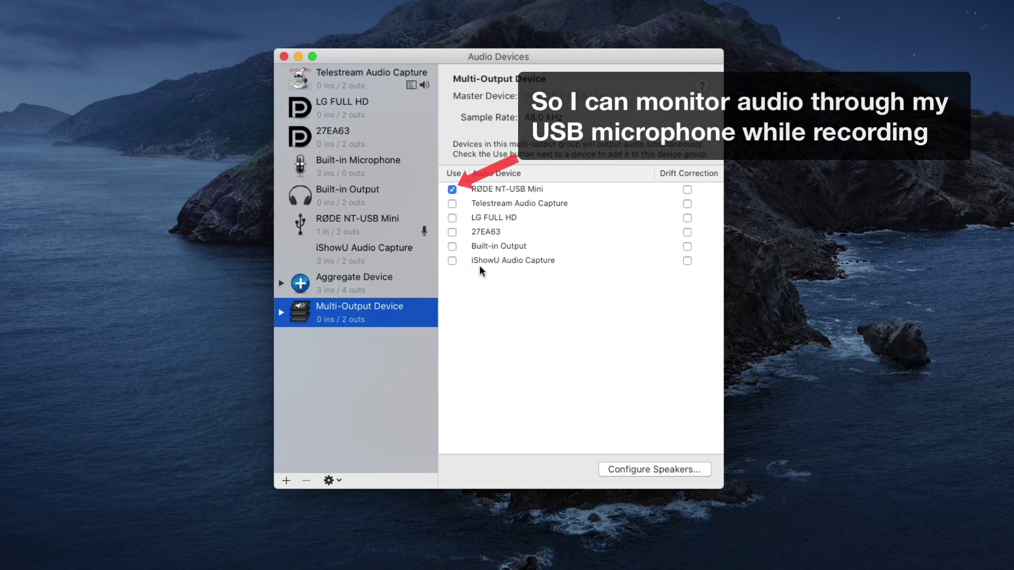
{"action": "left_click", "coordinate": [452, 260]}
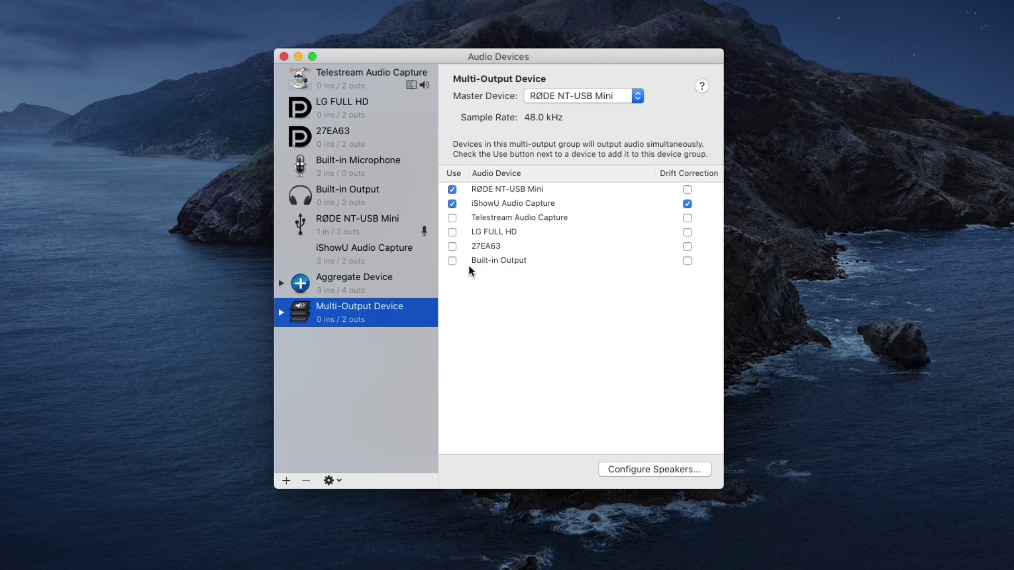
{"action": "left_click", "coordinate": [452, 261]}
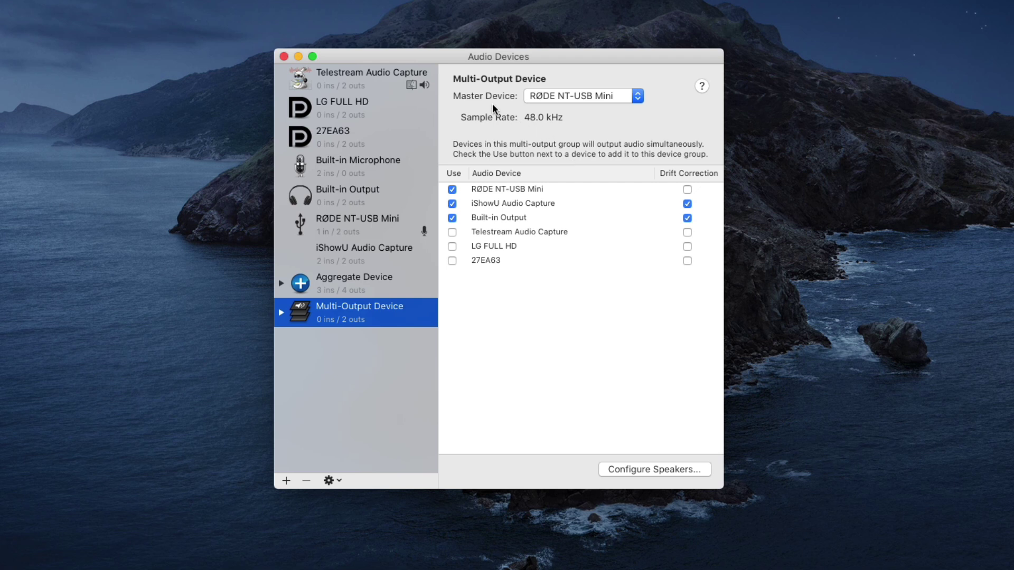
- Set the Multi-Output Device's master device to Built-in Output and its sample rate to 48.0 kHz
{"action": "left_click", "coordinate": [638, 97]}
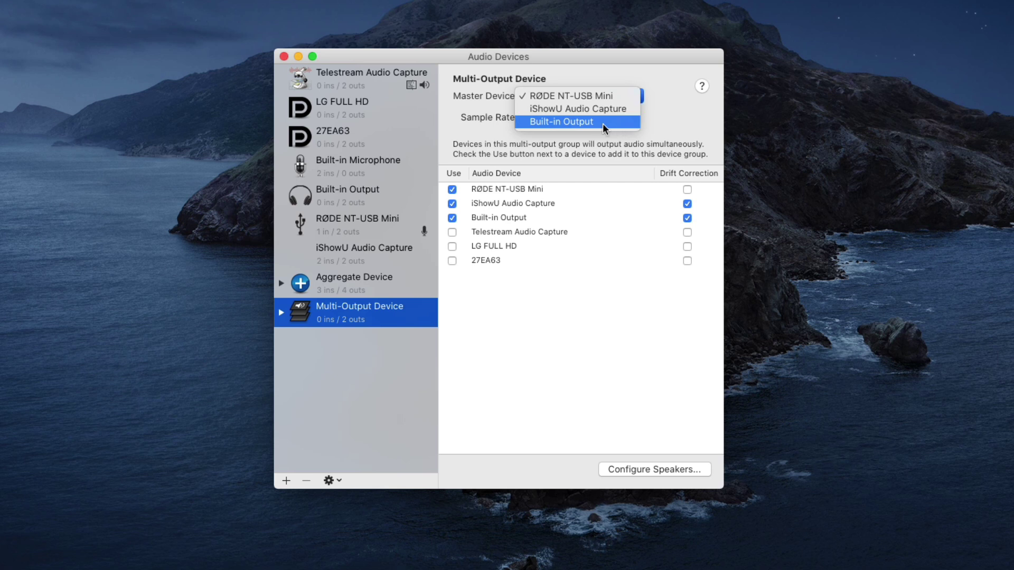
{"action": "left_click", "coordinate": [581, 122]}
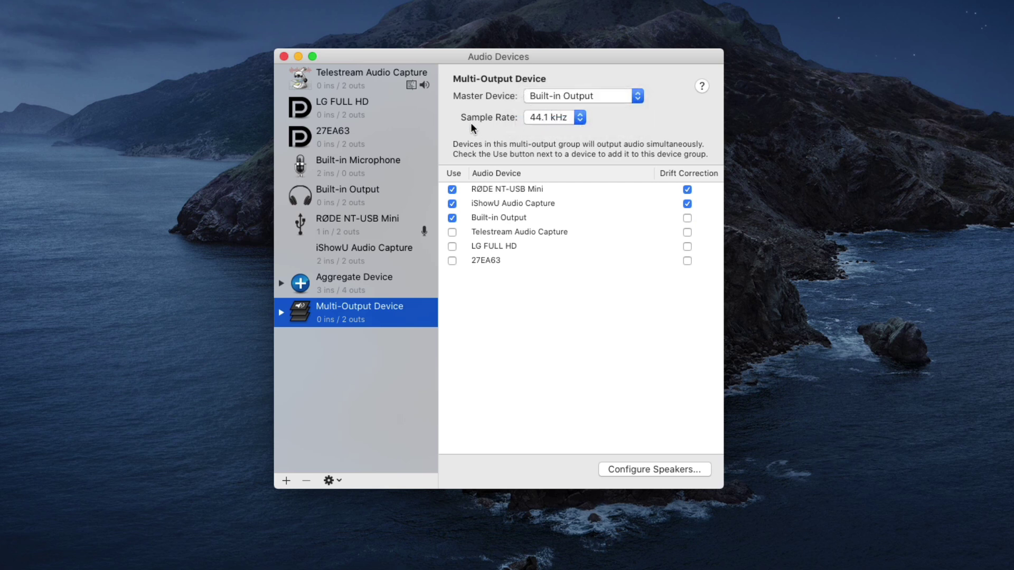
{"action": "left_click", "coordinate": [581, 118]}
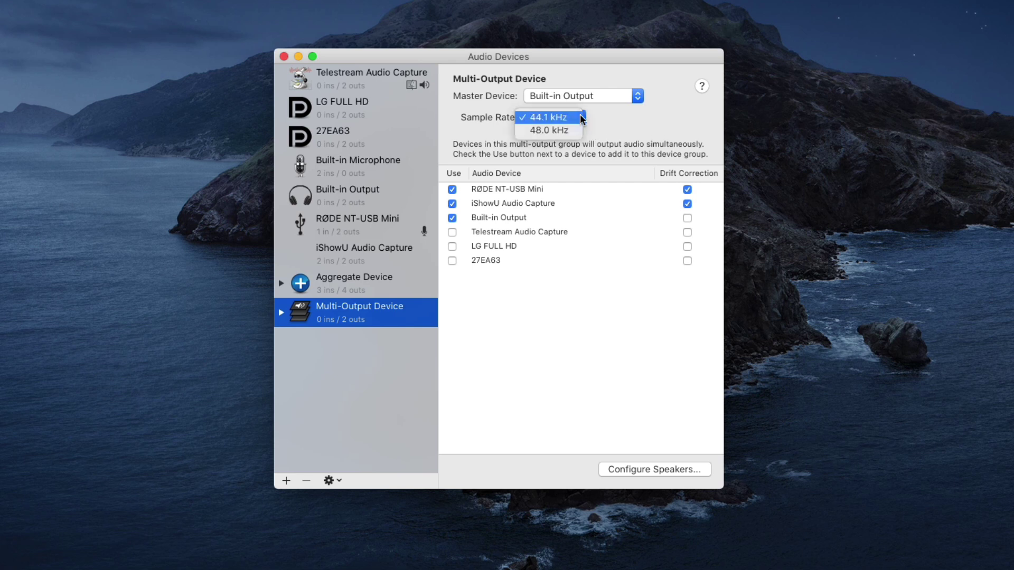
{"action": "left_click", "coordinate": [539, 131]}
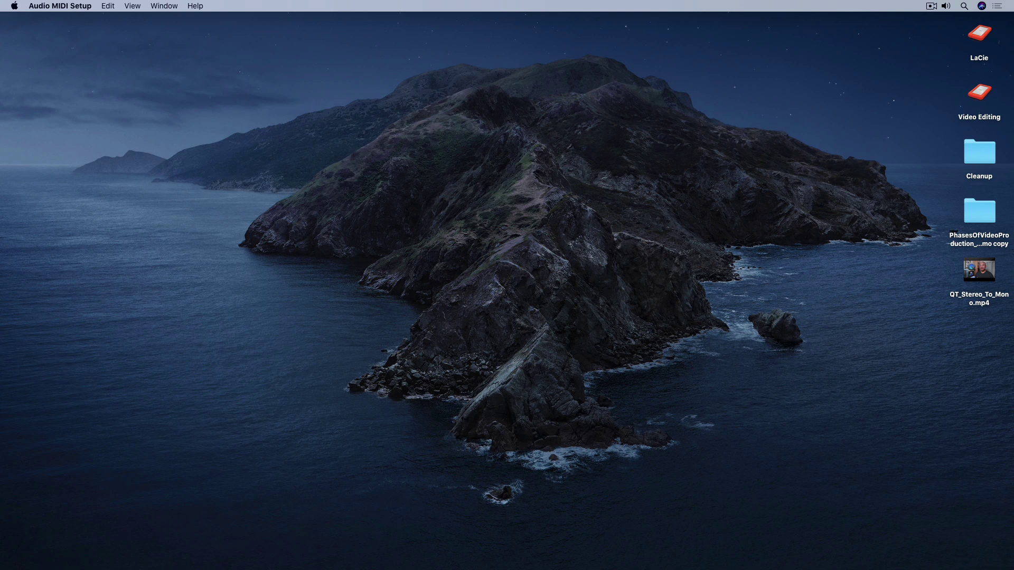
- Open QT_Stereo_To_Mono.mp4 from the desktop in QuickTime Player and place its window in the middle of the screen
{"action": "double_click", "coordinate": [980, 270]}
{"action": "left_click_drag", "start_coordinate": [644, 36], "coordinate": [324, 62]}
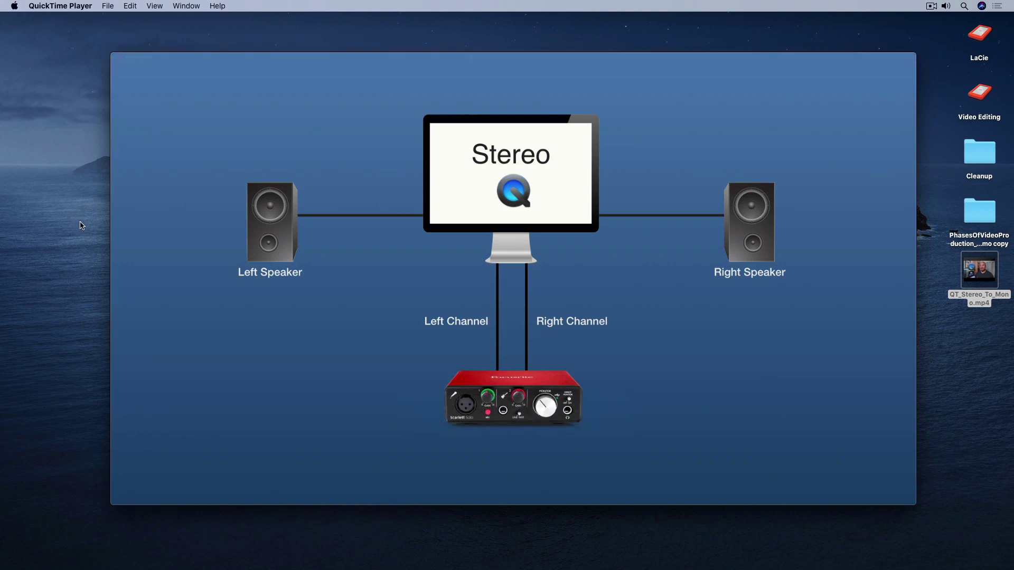
{"action": "mouse_move", "coordinate": [306, 308]}
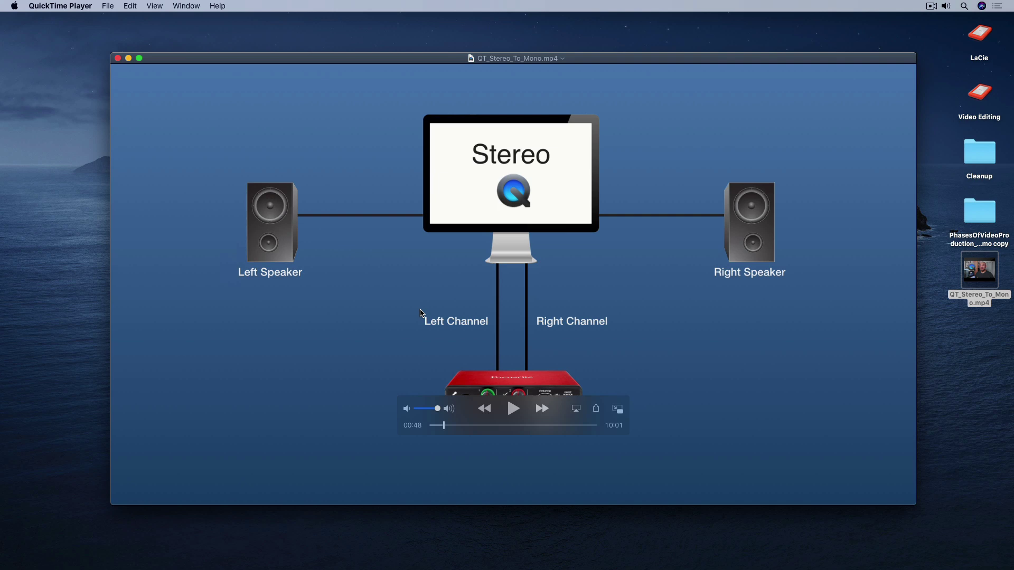
{"action": "key", "text": "space"}
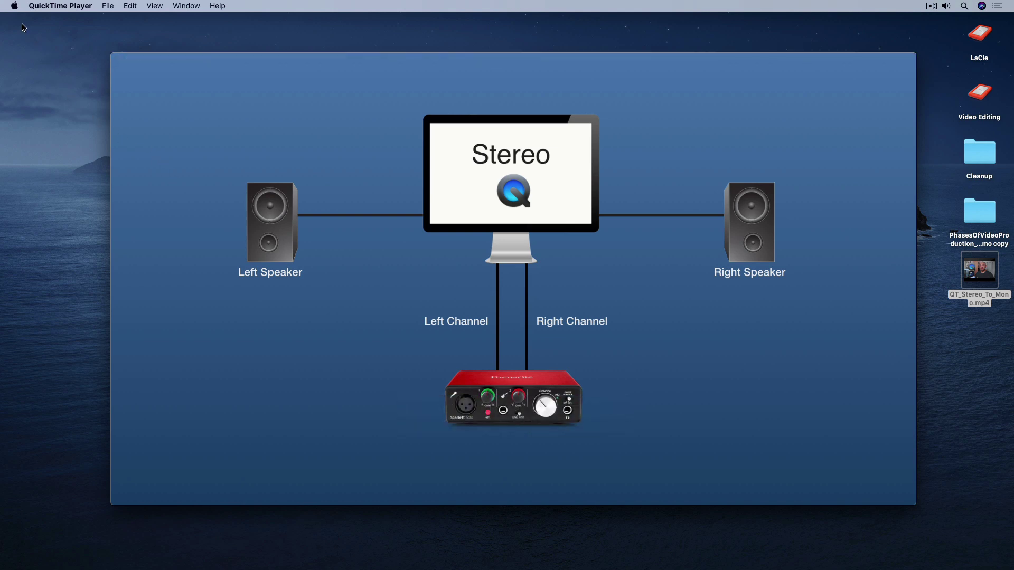
- In the Sound settings of System Preferences, select RØDE NT-USB Mini for sound input and slightly lower its input volume
{"action": "left_click", "coordinate": [15, 6]}
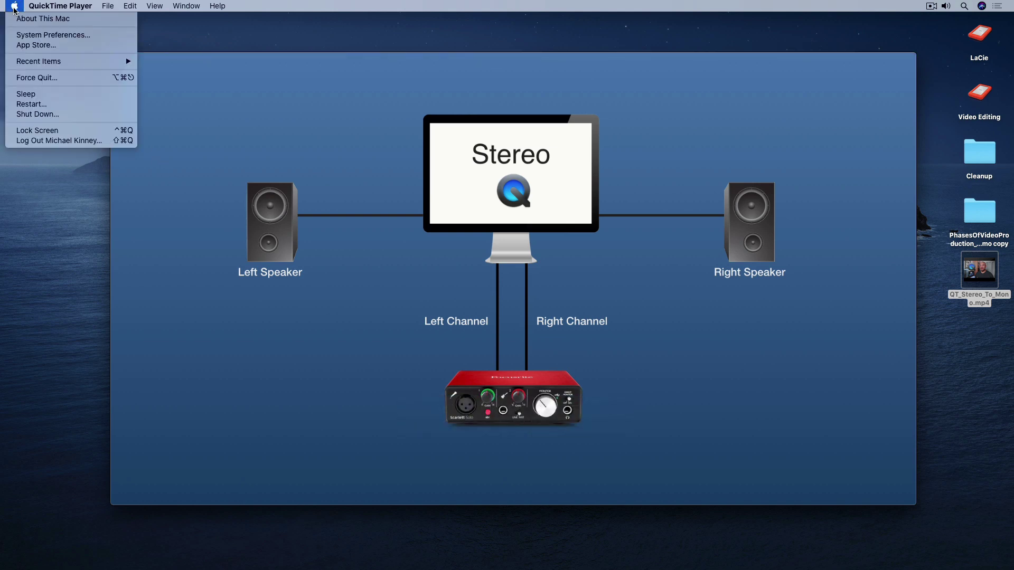
{"action": "left_click", "coordinate": [64, 37]}
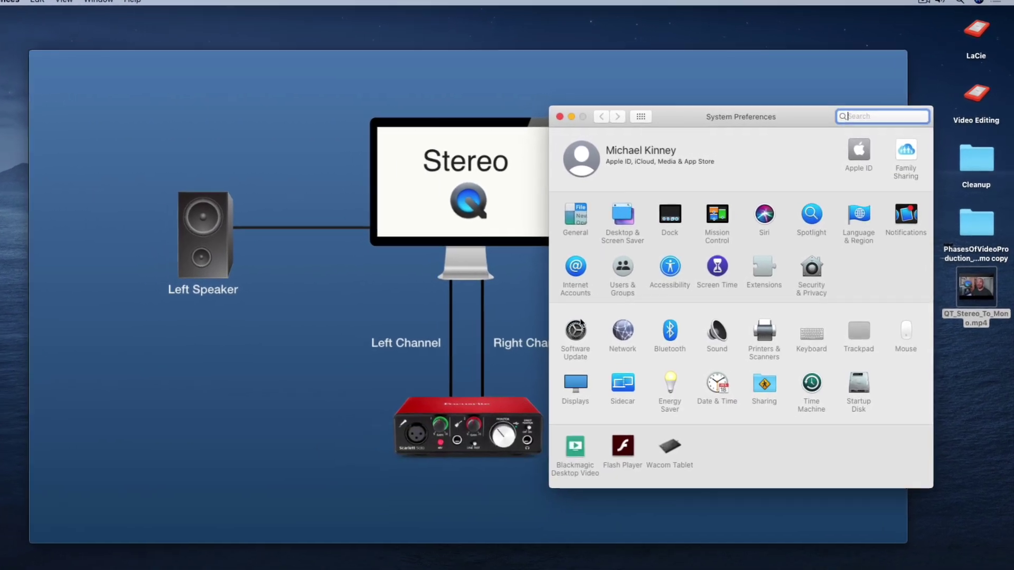
{"action": "left_click", "coordinate": [705, 351]}
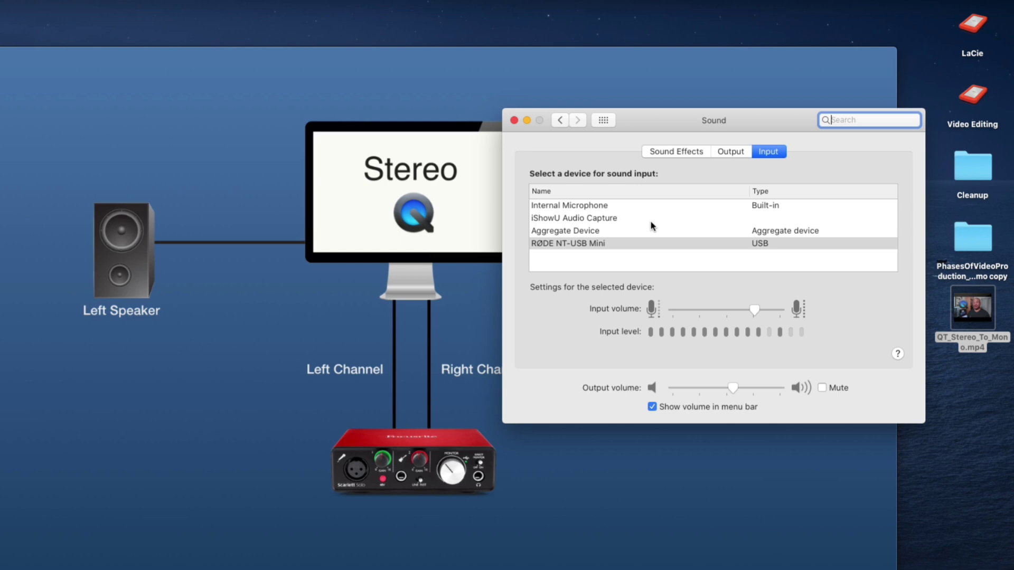
{"action": "left_click", "coordinate": [553, 243]}
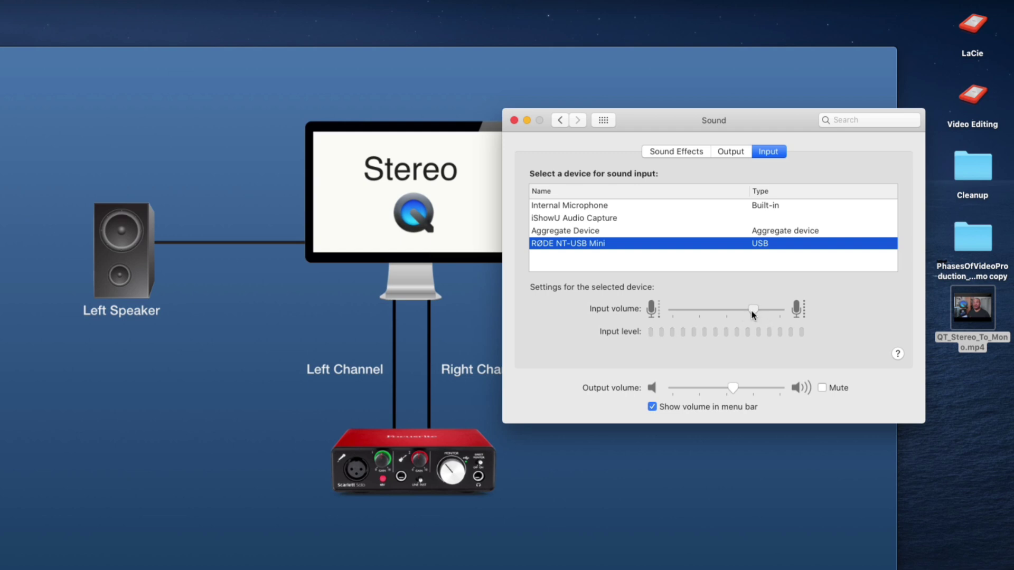
{"action": "left_click_drag", "start_coordinate": [750, 313], "coordinate": [752, 314]}
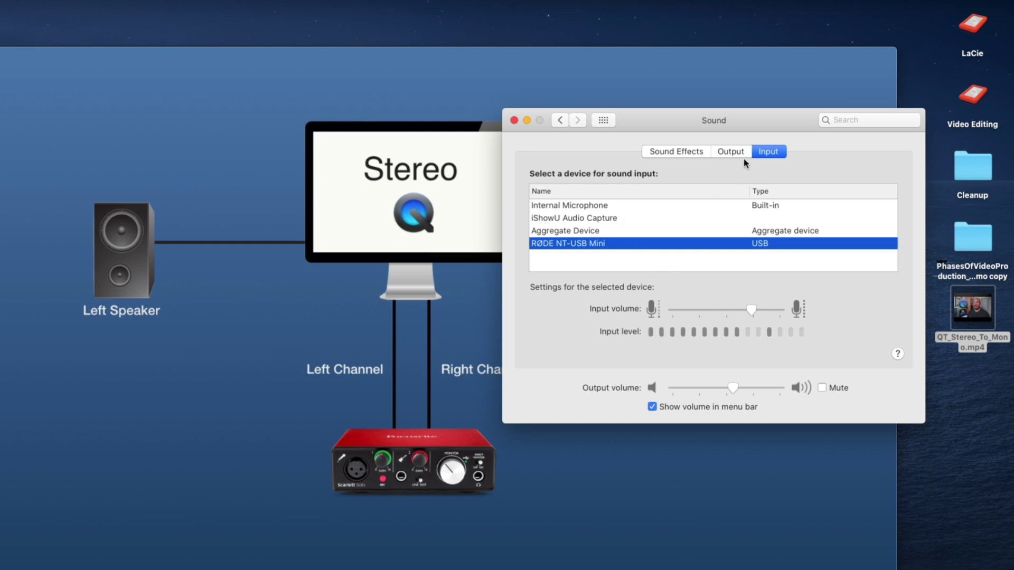
- Set the sound input to iShowU Audio Capture, close the Sound settings, and switch the system output to Multi-Output Device
{"action": "left_click", "coordinate": [572, 218]}
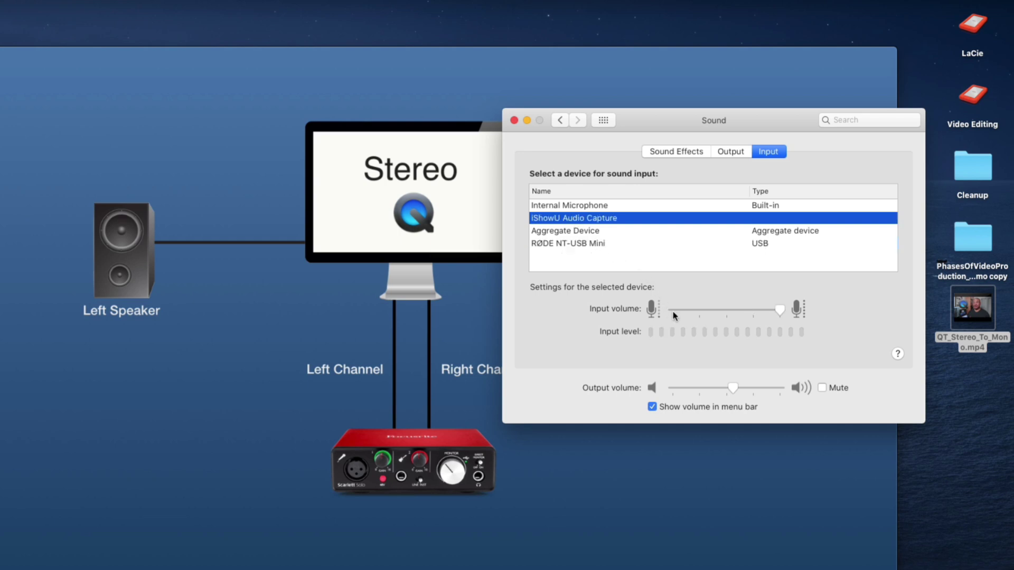
{"action": "mouse_move", "coordinate": [673, 316]}
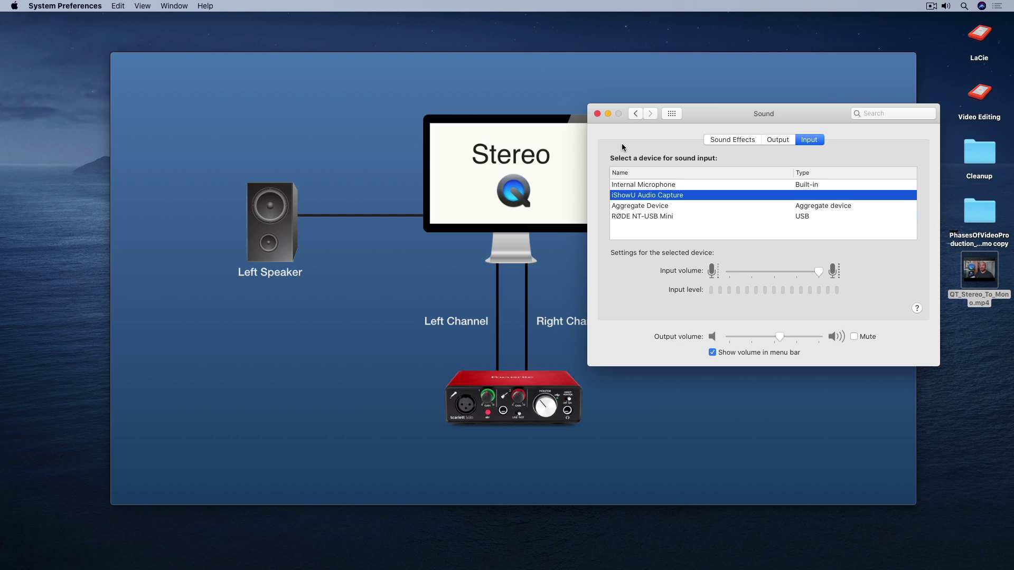
{"action": "left_click", "coordinate": [598, 114]}
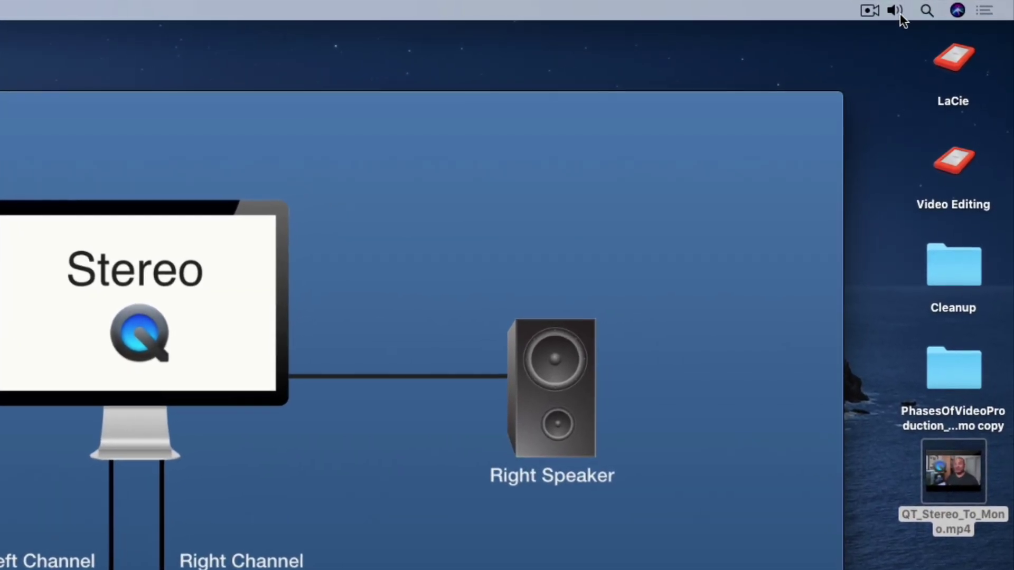
{"action": "left_click", "coordinate": [896, 10]}
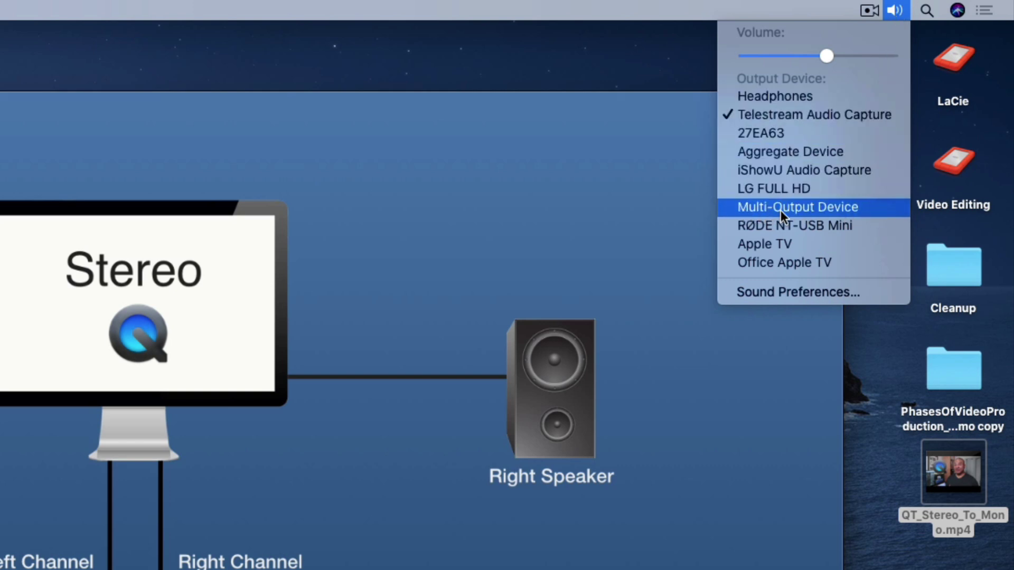
{"action": "left_click", "coordinate": [823, 207]}
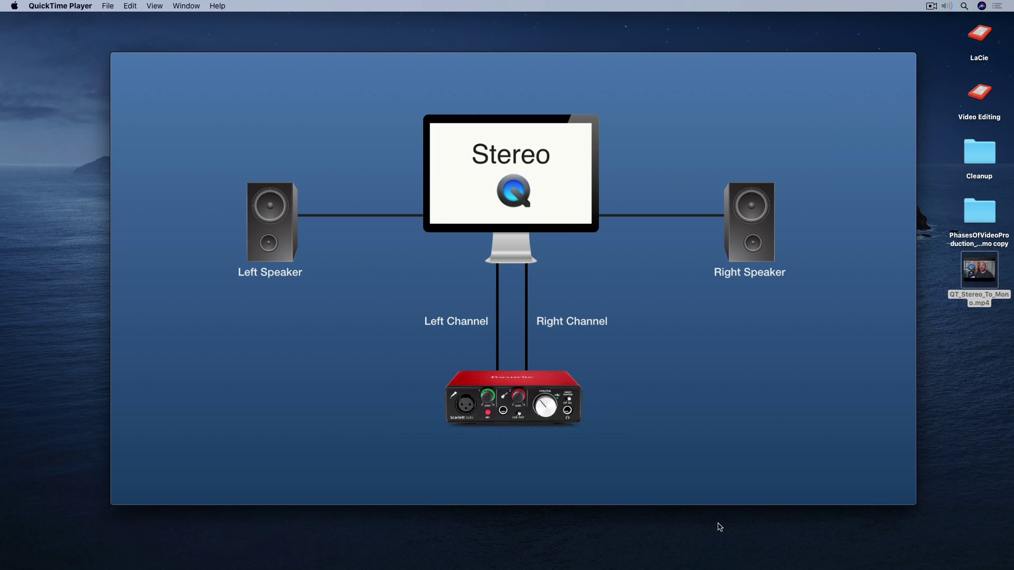
- Start a full-screen recording with the macOS screen capture tool, using Aggregate Device as the microphone
{"action": "key", "text": "shift+super"}
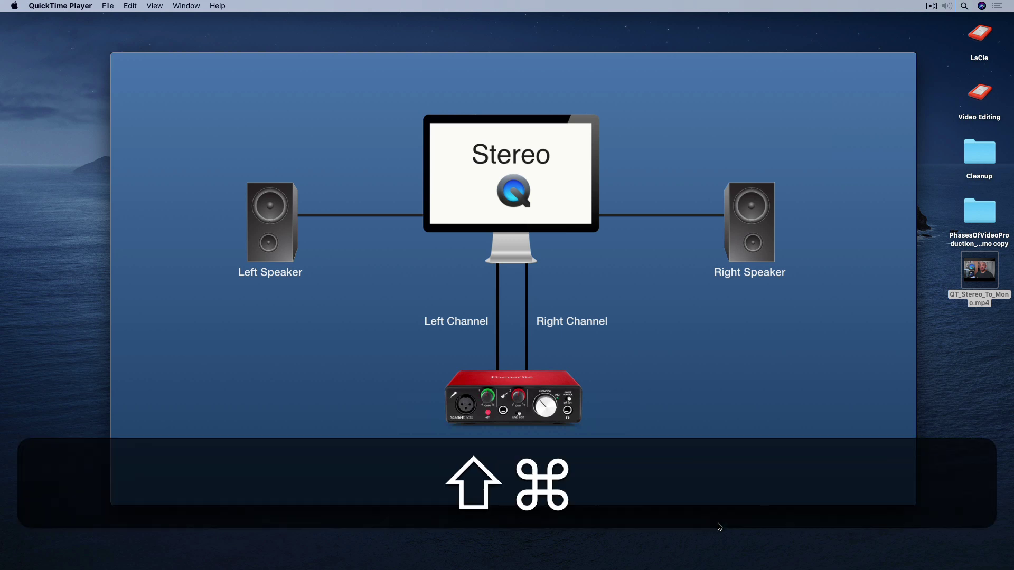
{"action": "key", "text": "shift+super+5"}
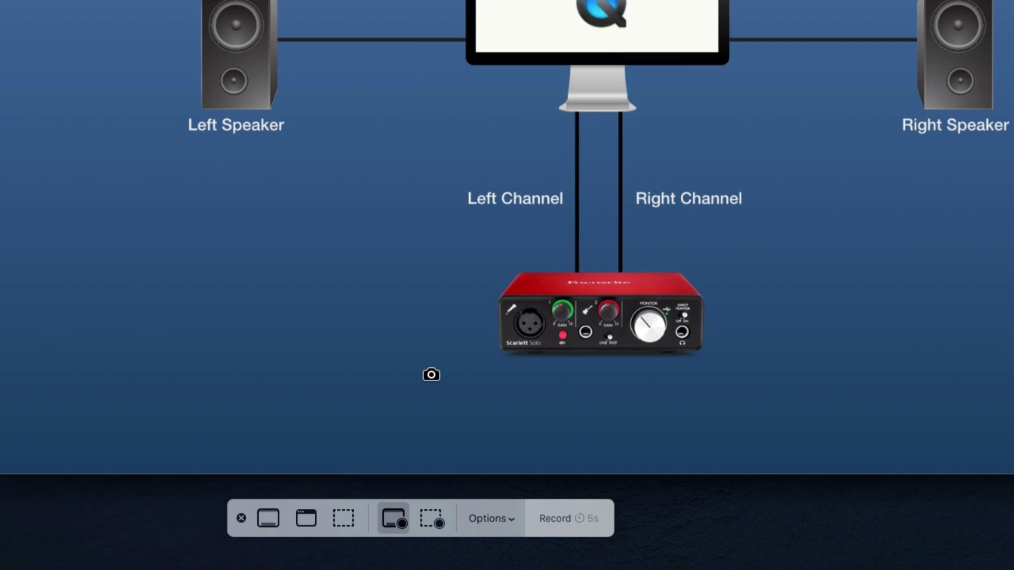
{"action": "left_click", "coordinate": [512, 517]}
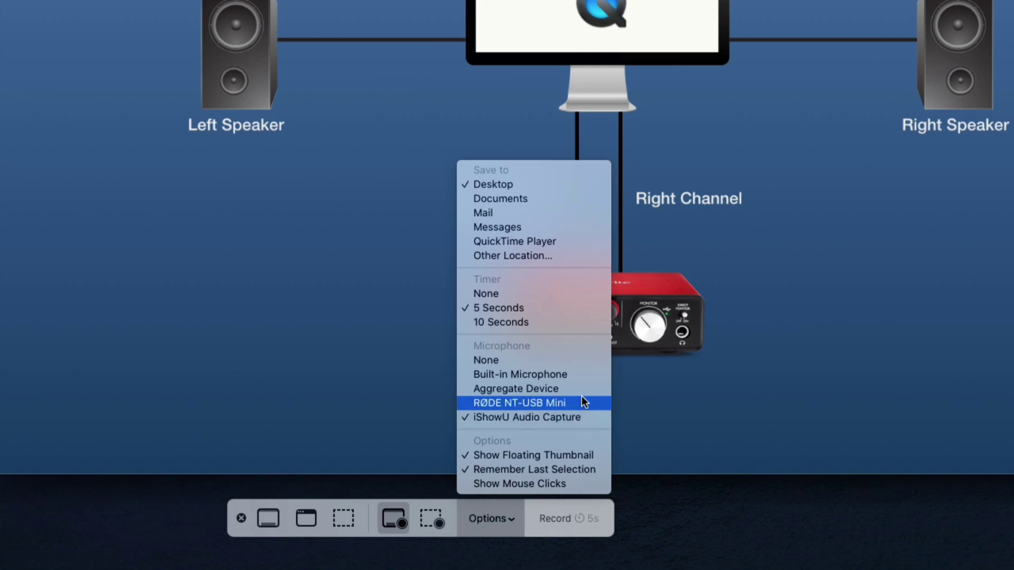
{"action": "left_click", "coordinate": [492, 390]}
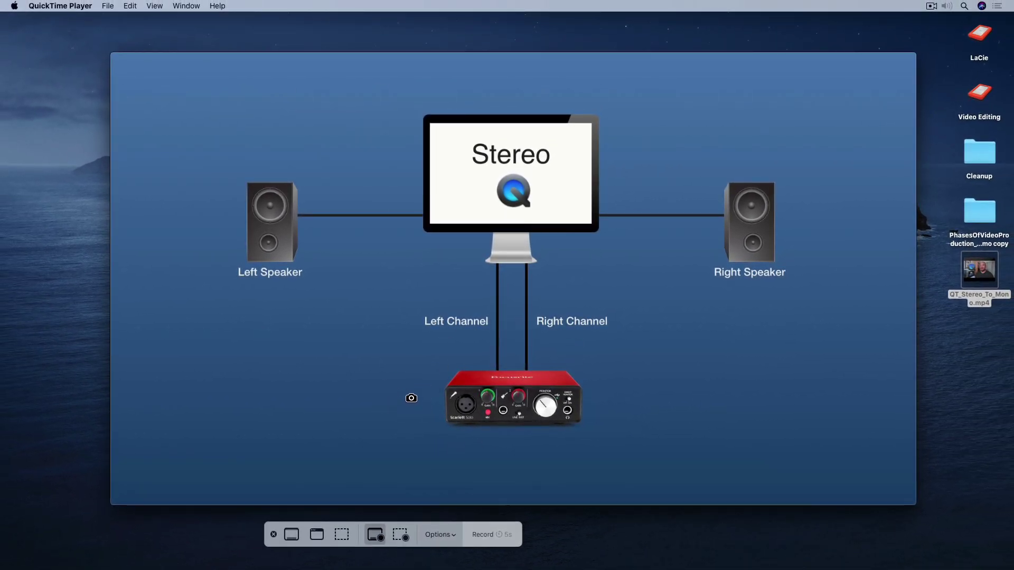
{"action": "left_click", "coordinate": [385, 403]}
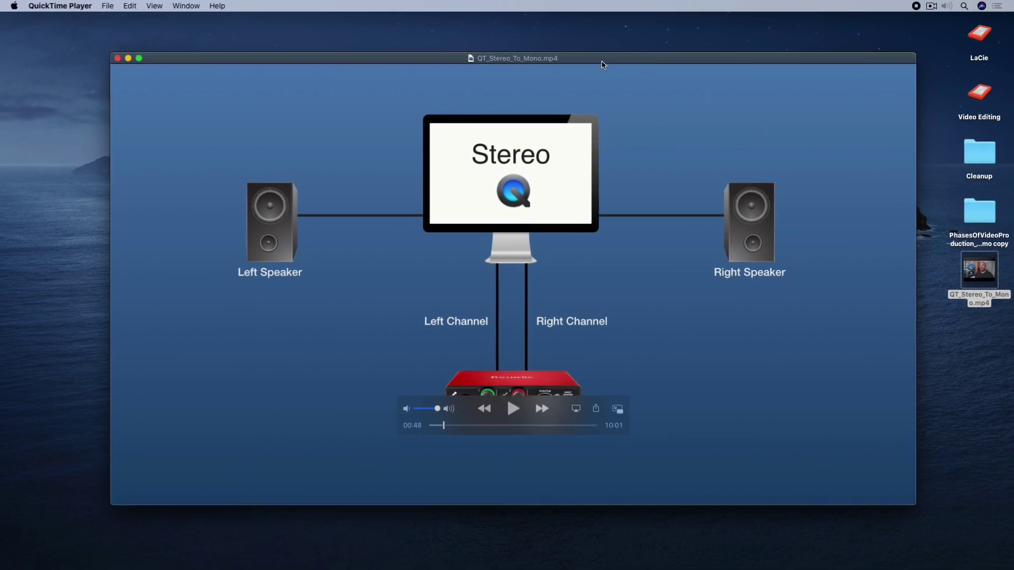
- Play QT_Stereo_To_Mono.mp4 during the recording and lower the player's volume to about half
{"action": "left_click", "coordinate": [511, 406]}
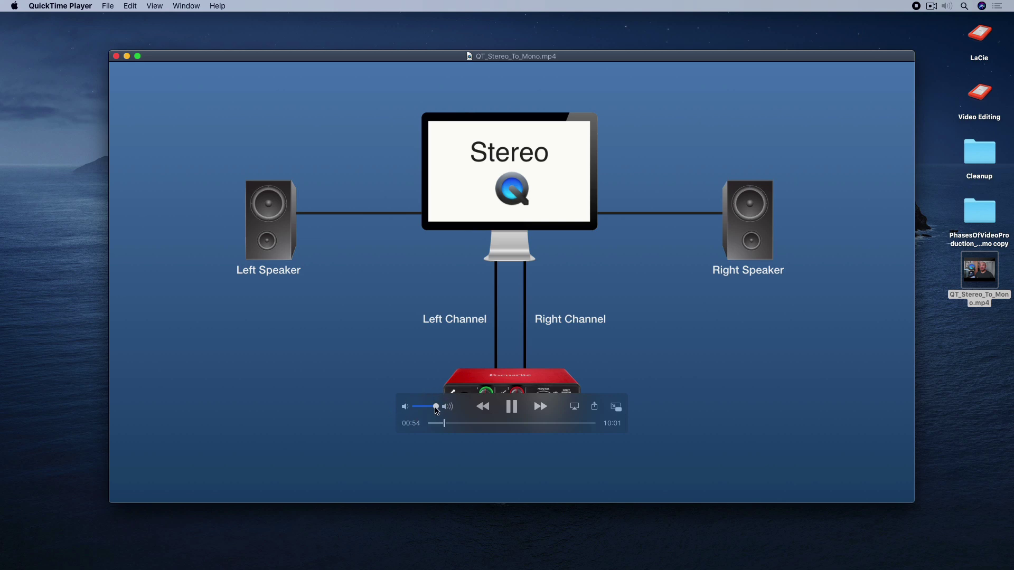
{"action": "left_click_drag", "start_coordinate": [436, 410], "coordinate": [426, 415]}
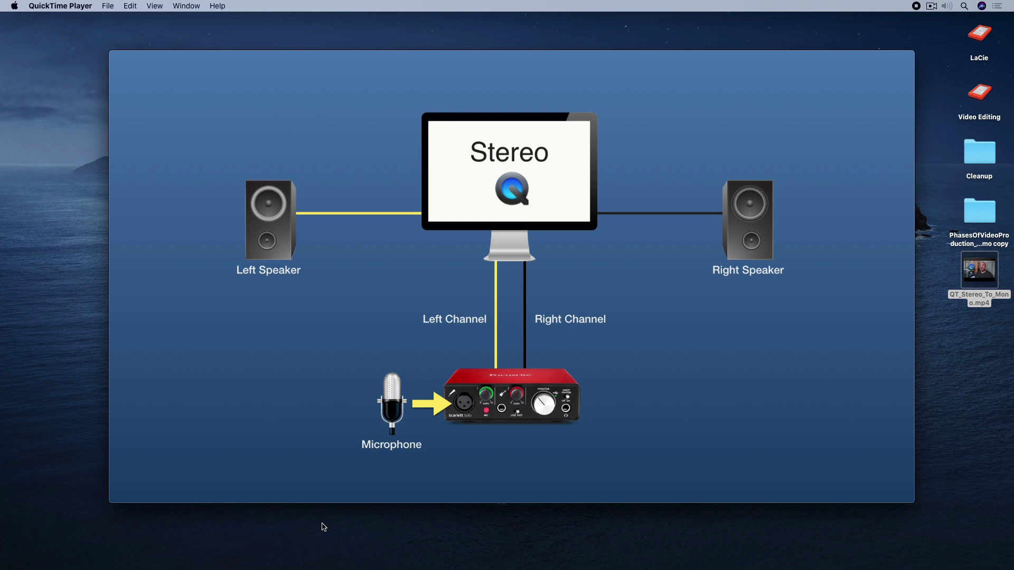
- Pause QT_Stereo_To_Mono.mp4 and stop the screen recording
{"action": "mouse_move", "coordinate": [464, 468]}
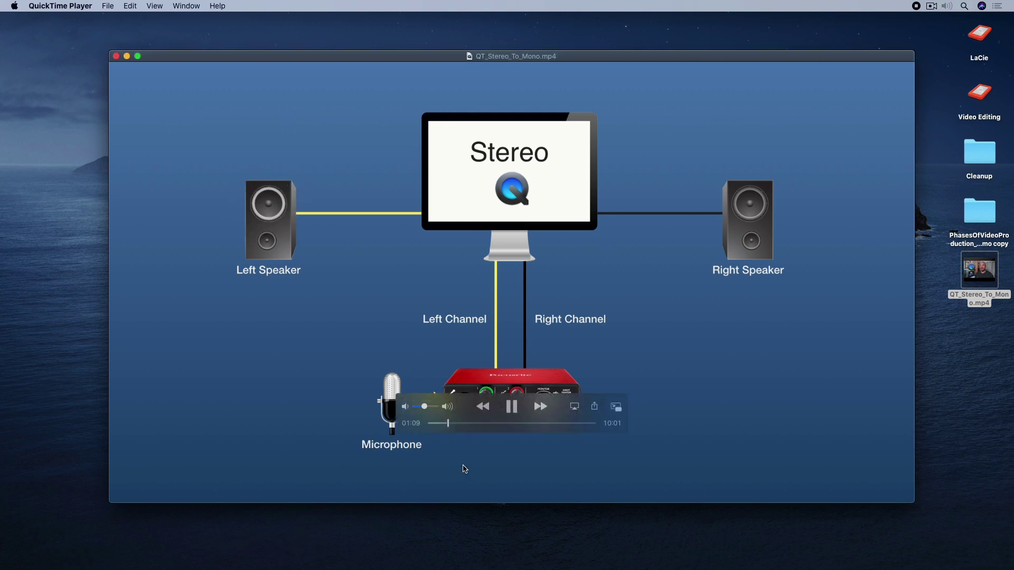
{"action": "left_click", "coordinate": [512, 407]}
{"action": "left_click", "coordinate": [916, 6]}
{"action": "left_click", "coordinate": [916, 8]}
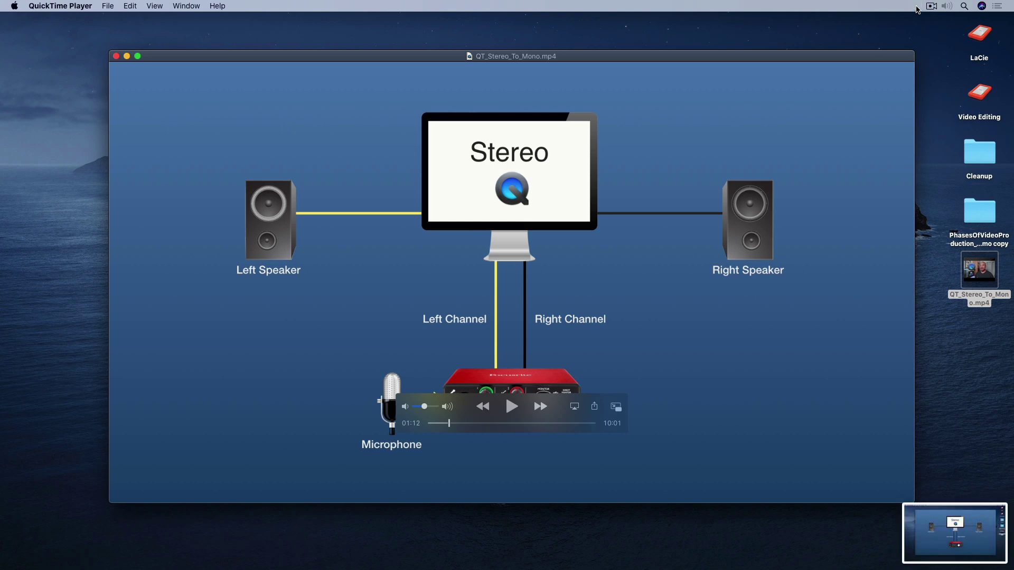
- Open the preview of the new screen recording and switch the system sound output to Headphones
{"action": "left_click", "coordinate": [949, 528]}
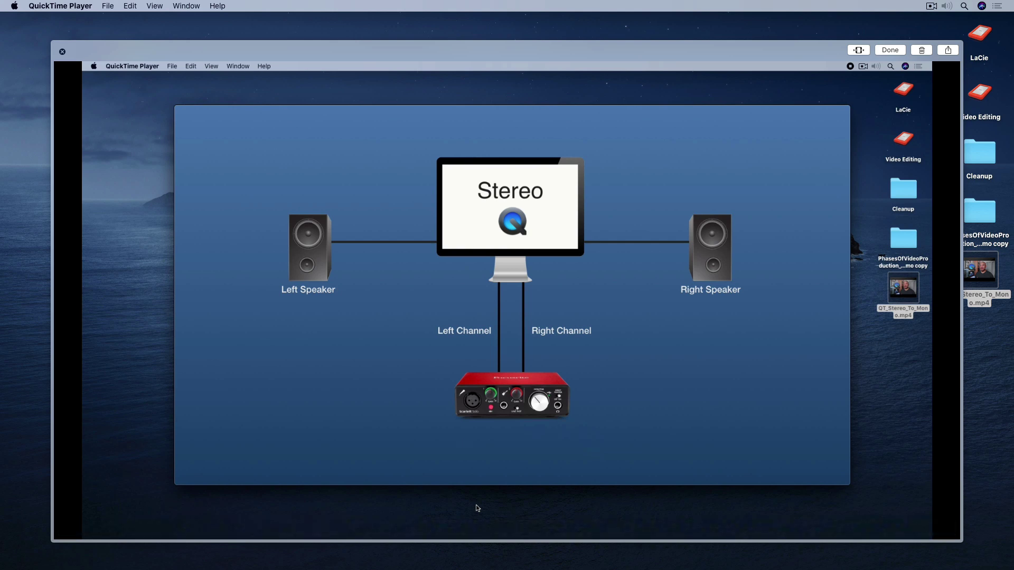
{"action": "mouse_move", "coordinate": [417, 405]}
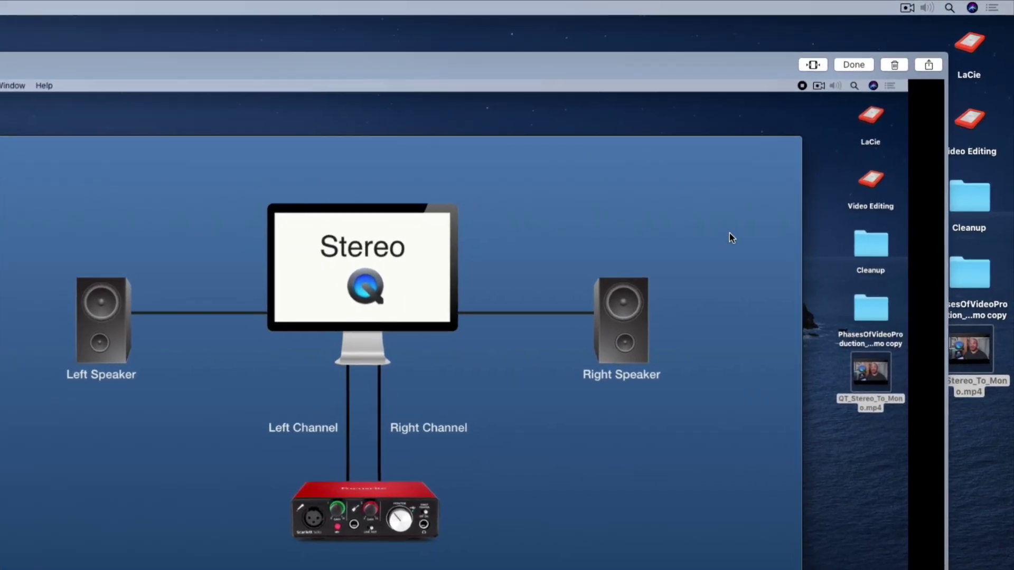
{"action": "left_click", "coordinate": [913, 9]}
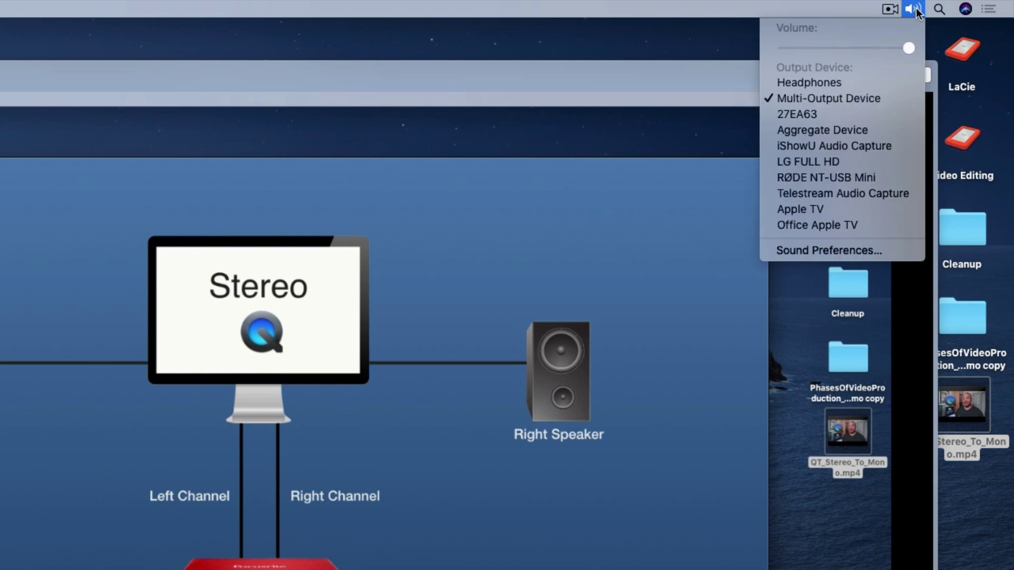
{"action": "left_click", "coordinate": [810, 82]}
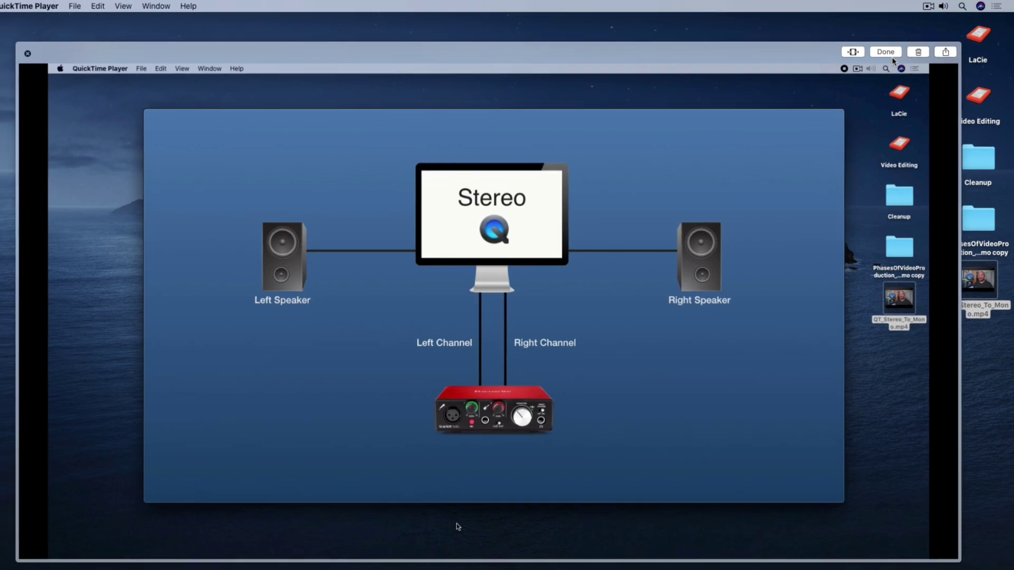
- Save the previewed screen recording to the desktop and play it back in QuickTime Player
{"action": "left_click", "coordinate": [886, 52]}
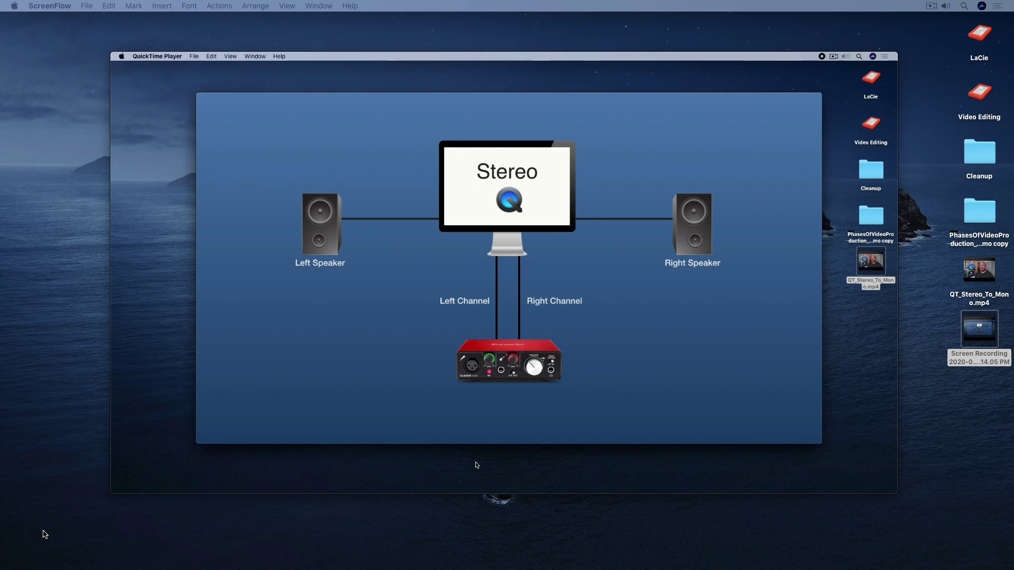
{"action": "mouse_move", "coordinate": [391, 446]}
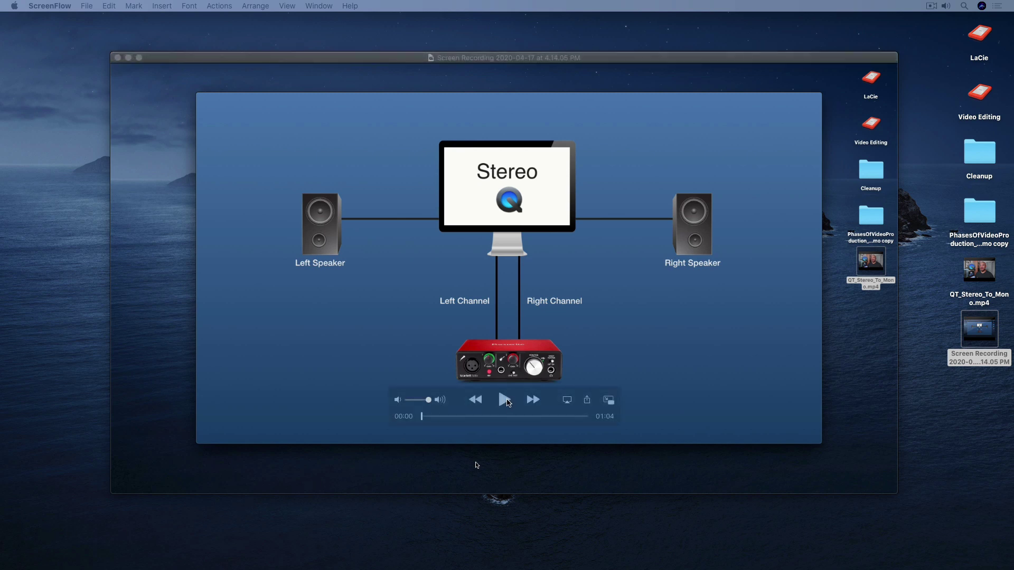
{"action": "left_click", "coordinate": [505, 400]}
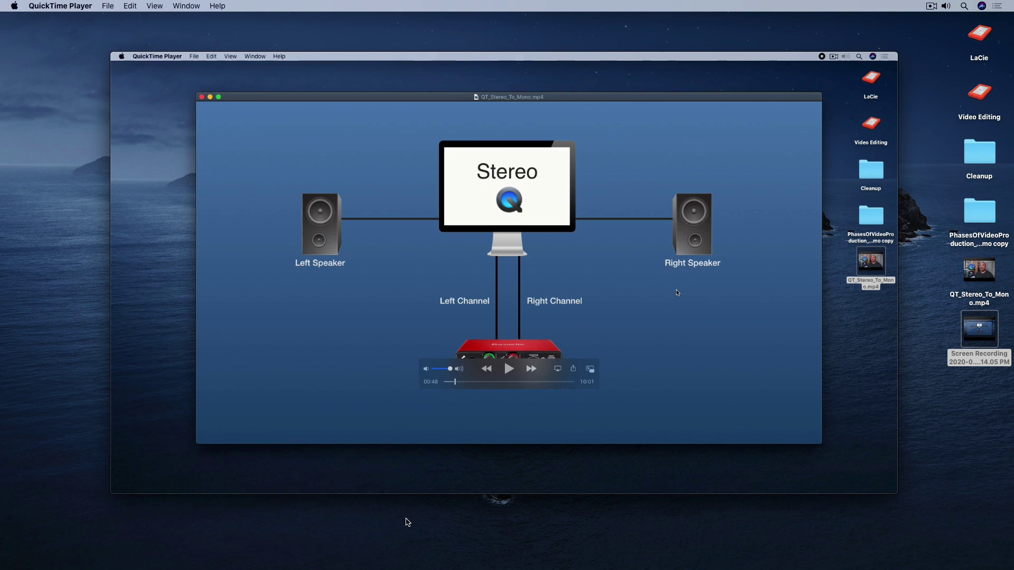